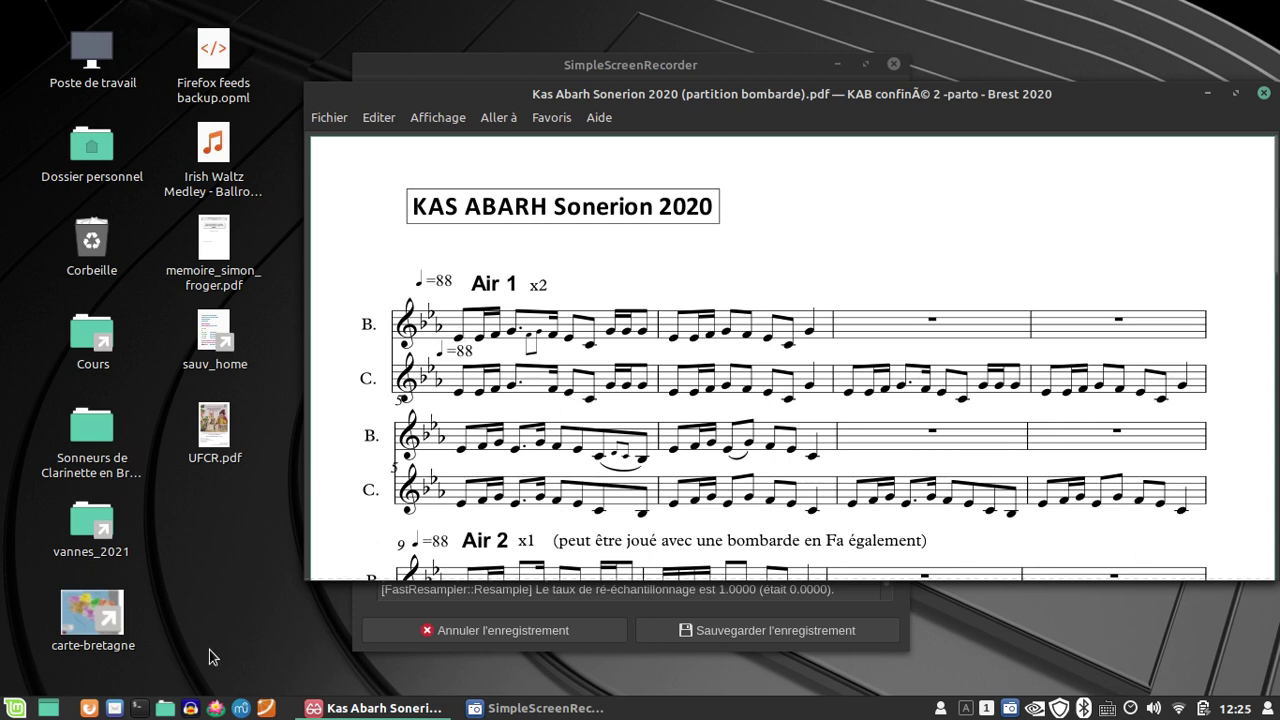
Step: Switch to Audacity, choosing H2n: USB Audio (hw:3,0) as recording device and Logitech USB Headset: Audio (hw:2,0) as playback device
left_click(189, 709)
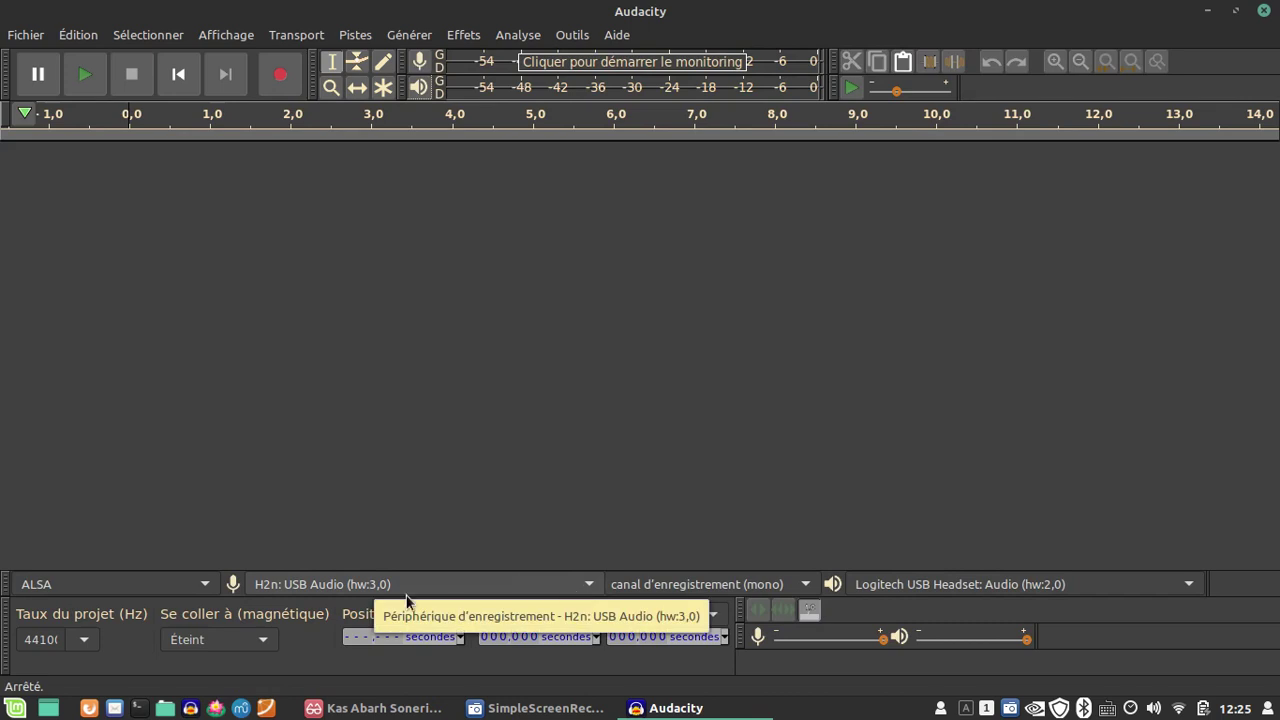
left_click(562, 585)
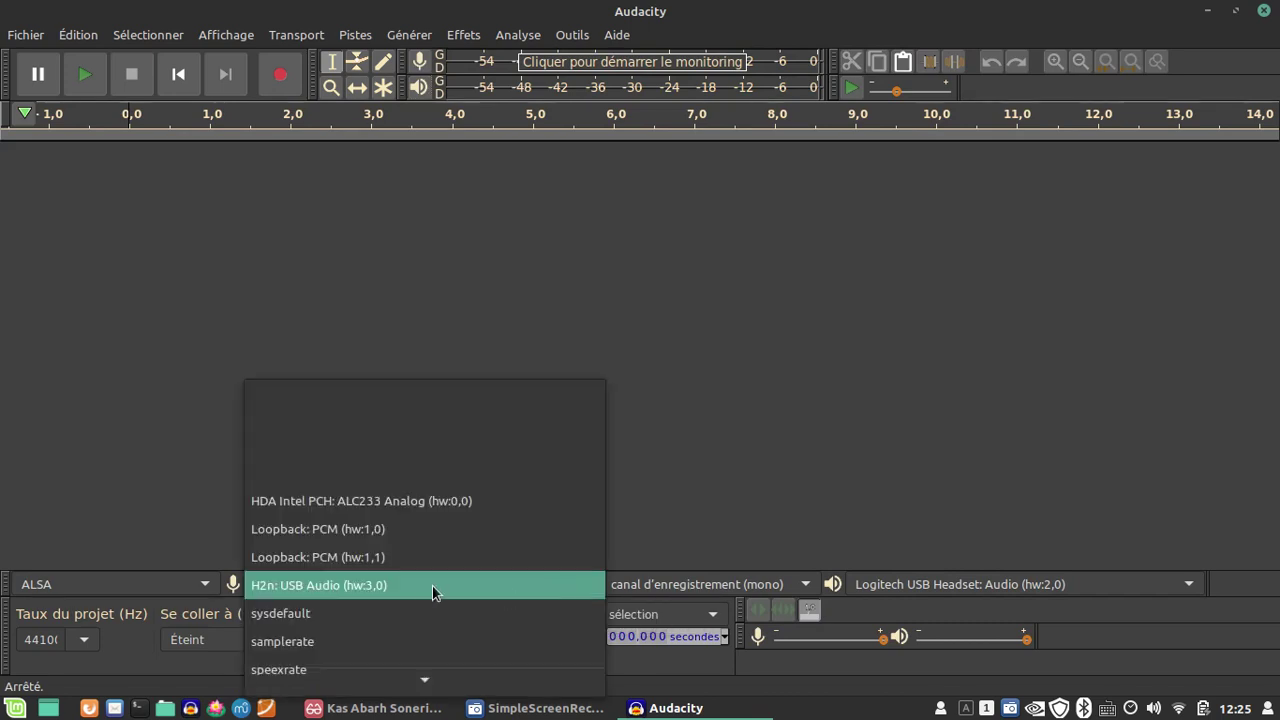
left_click(367, 590)
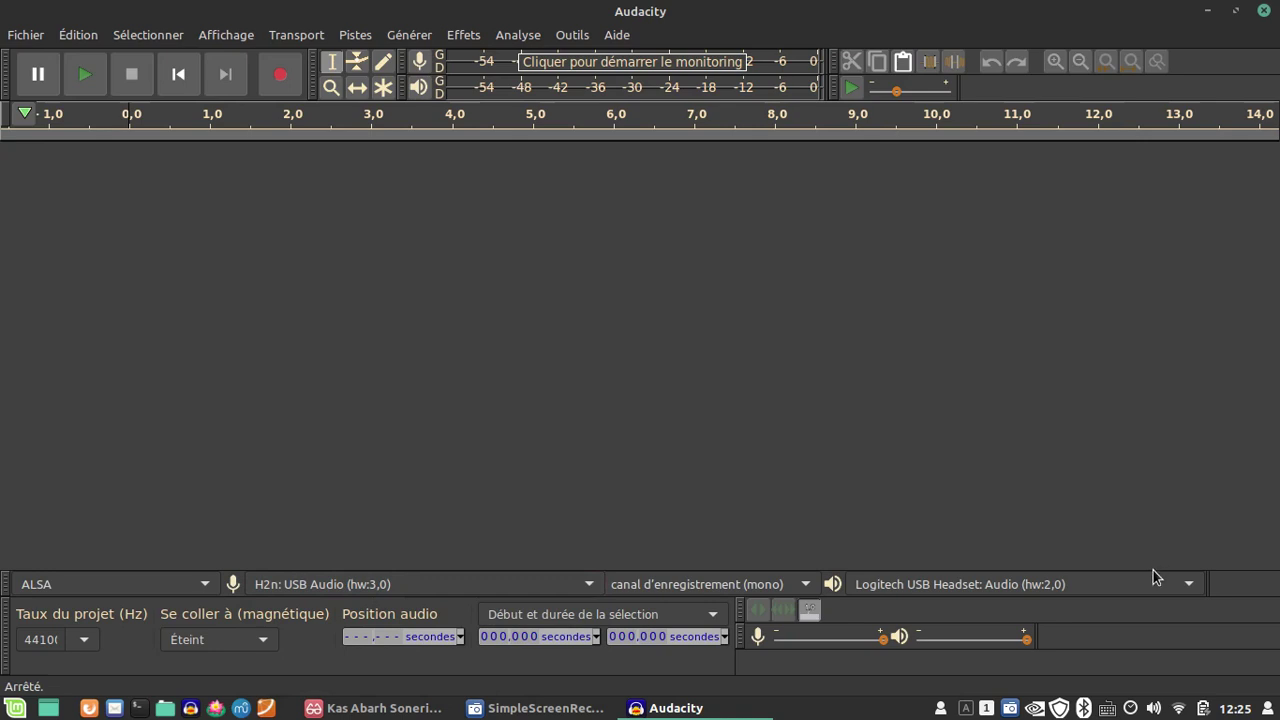
left_click(1118, 585)
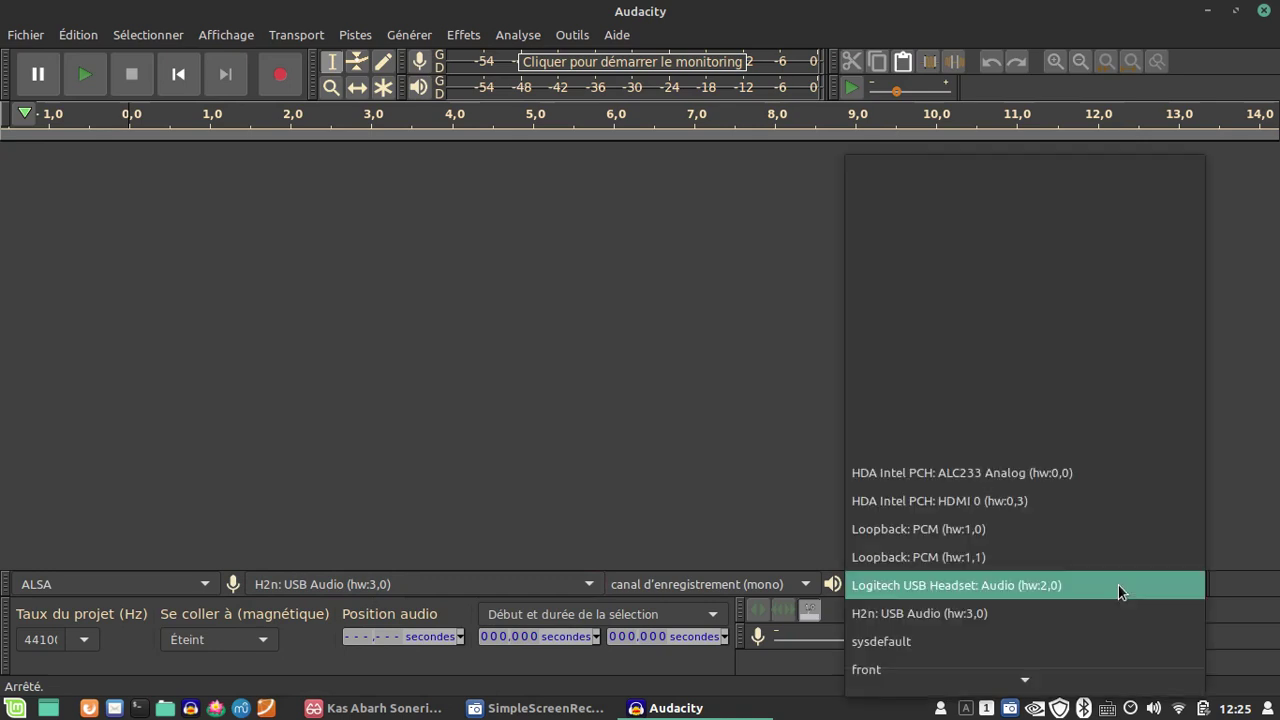
left_click(1050, 589)
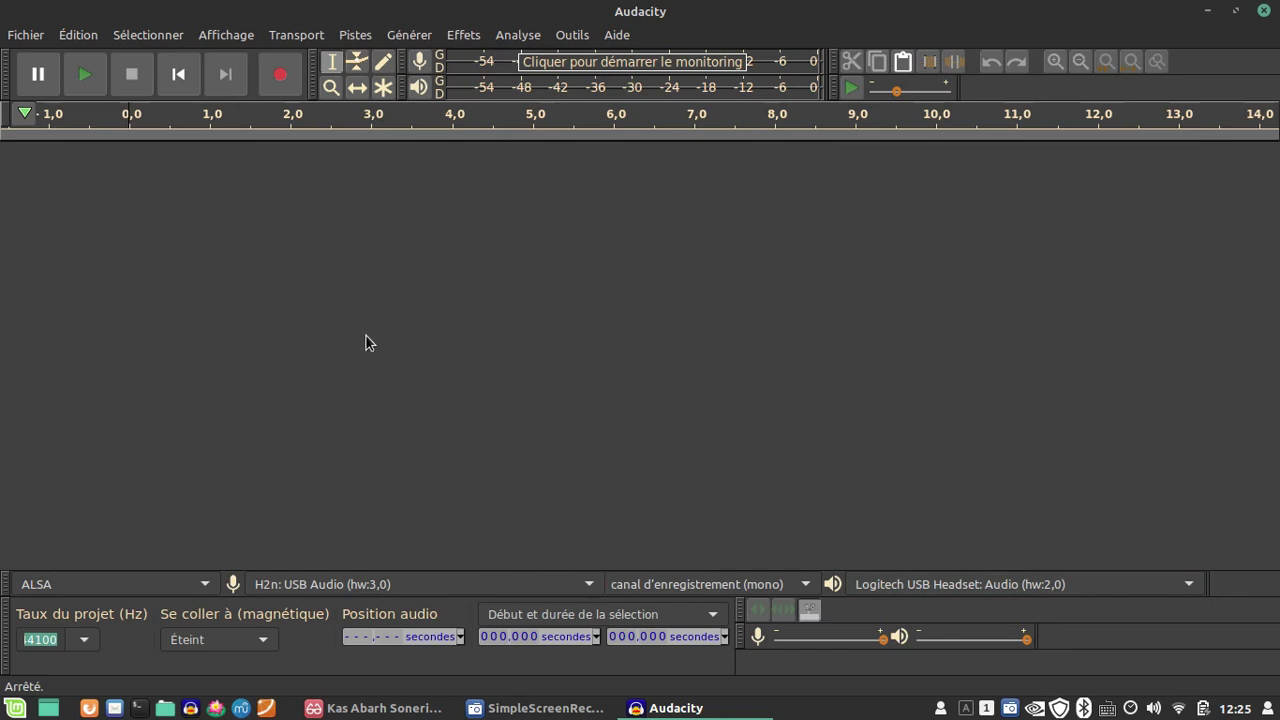
Step: Check the overdub option in the recording preferences and accept the preferences
left_click(76, 36)
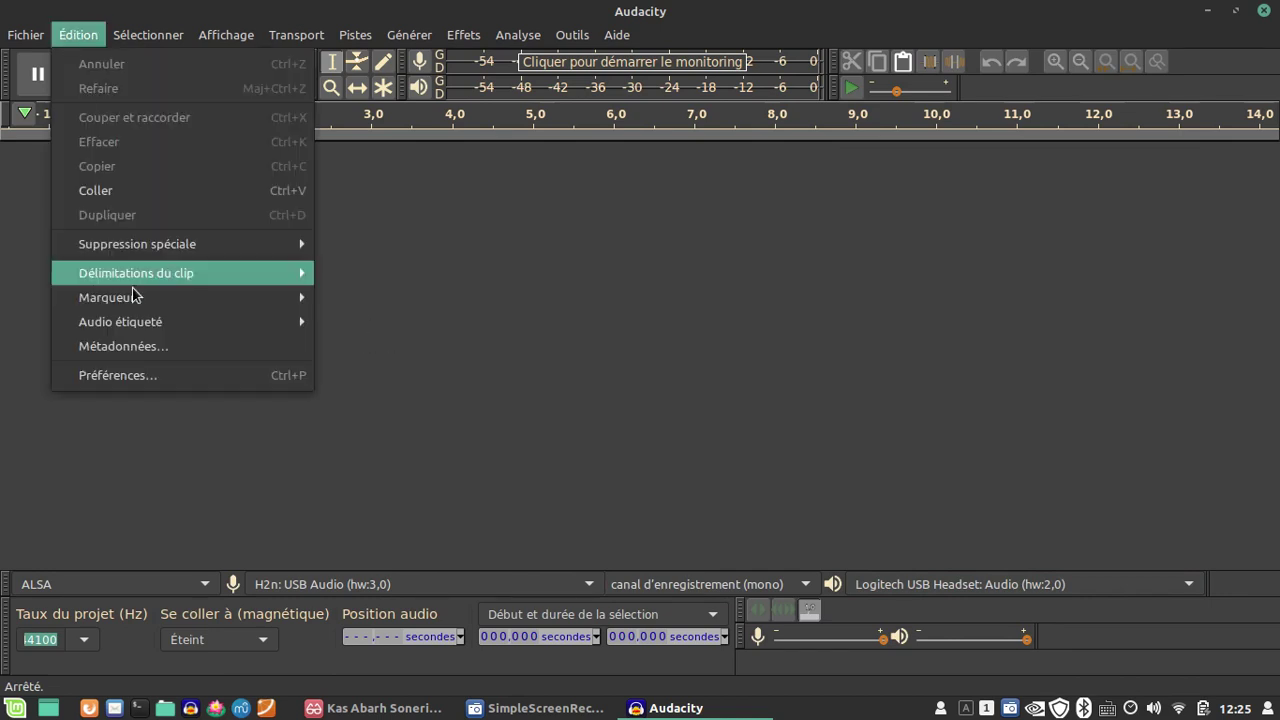
left_click(136, 374)
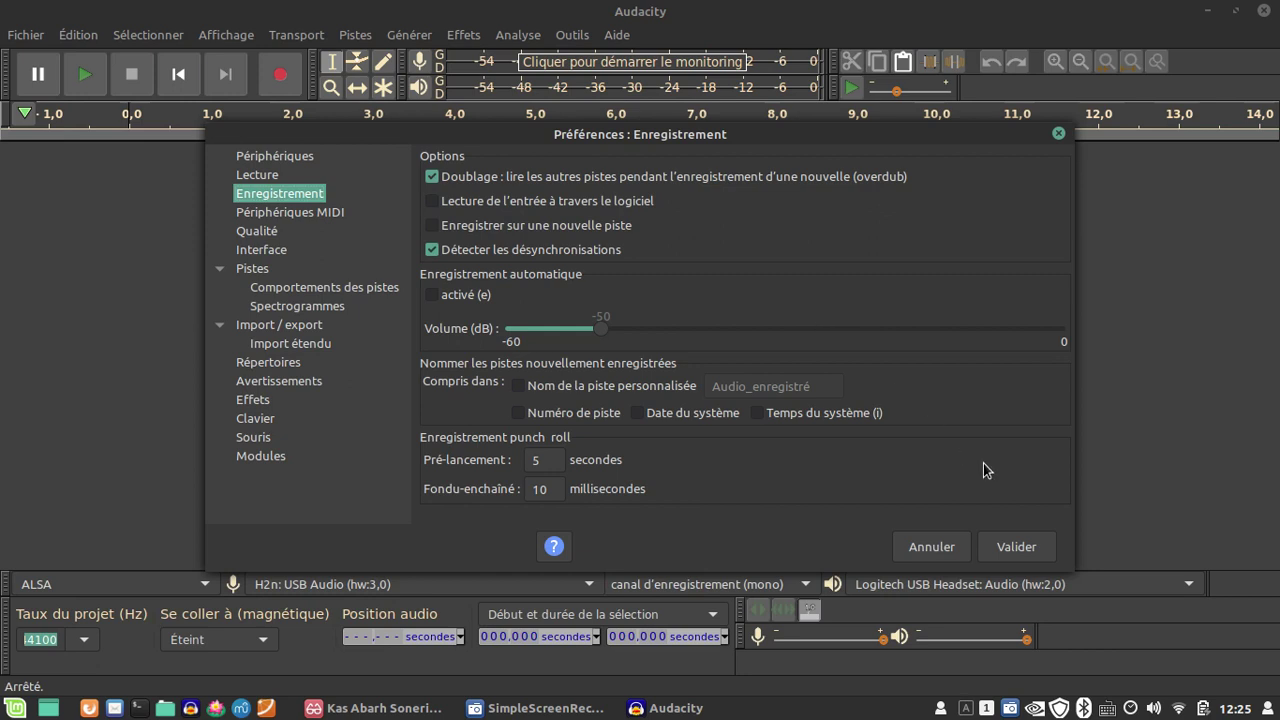
left_click(1018, 547)
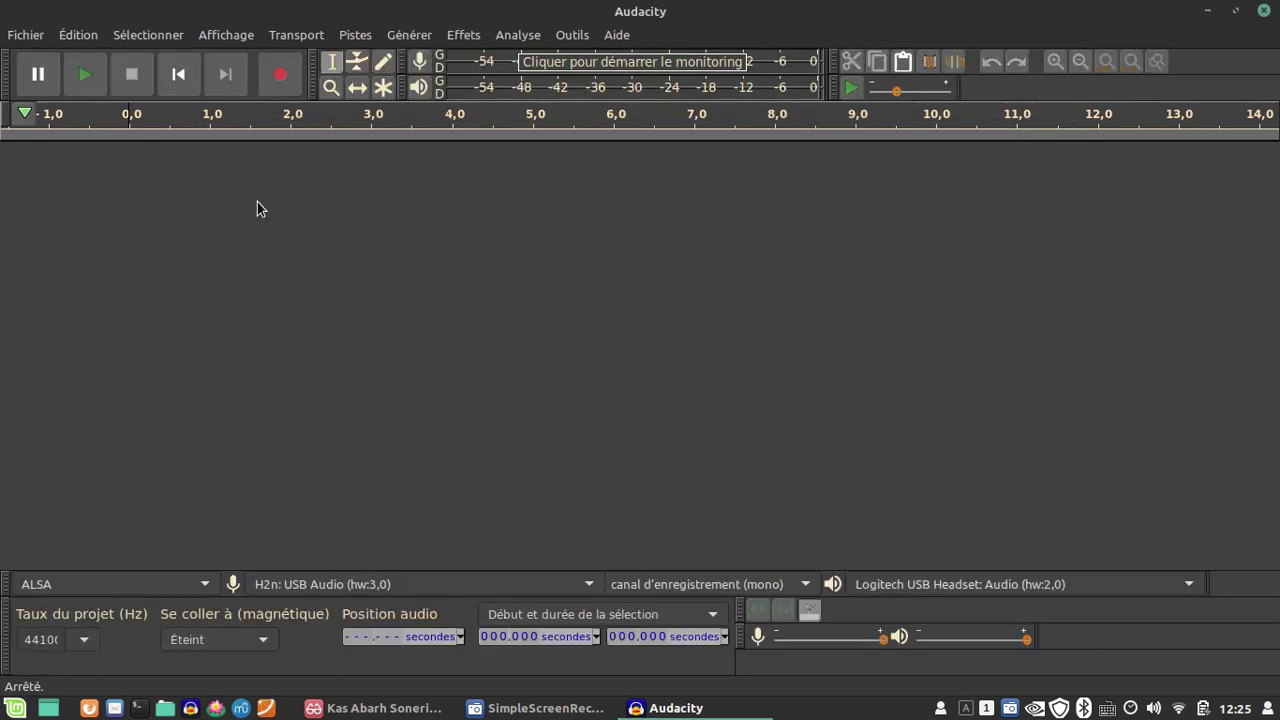
Step: Generate a rhythm track at 88 bpm with 4 beats per measure and 18 measures
left_click(410, 35)
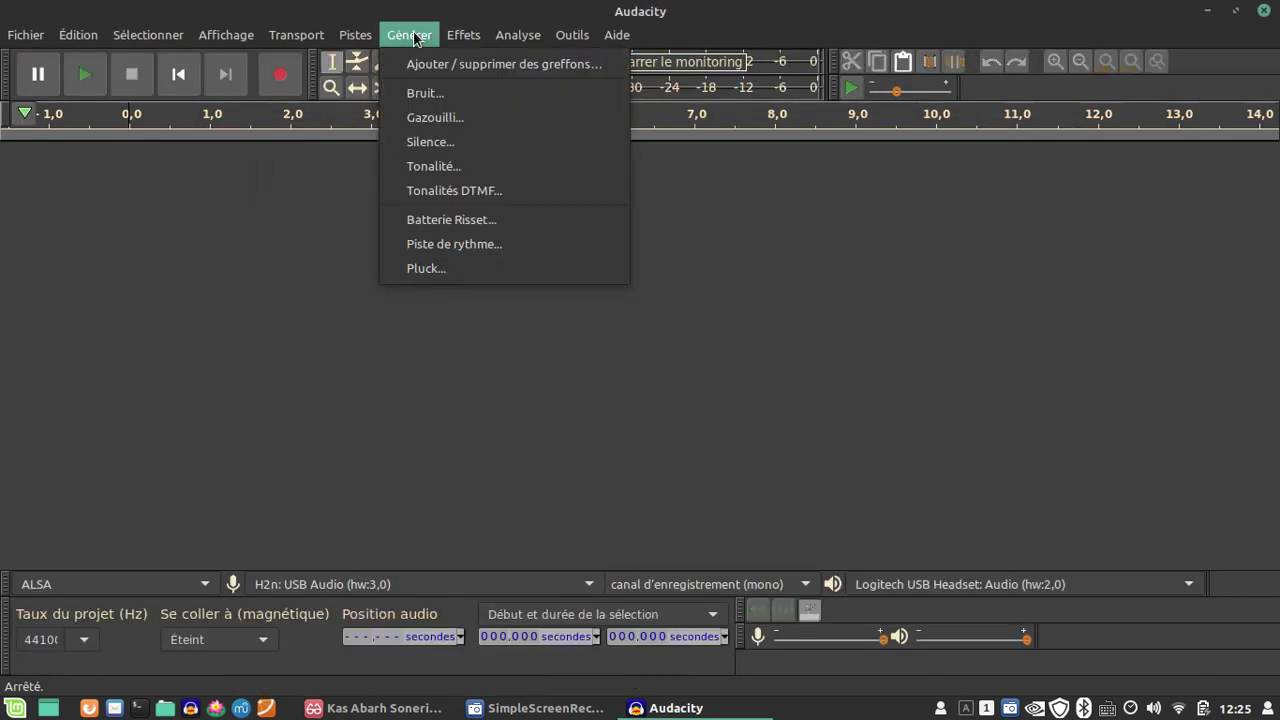
left_click(449, 245)
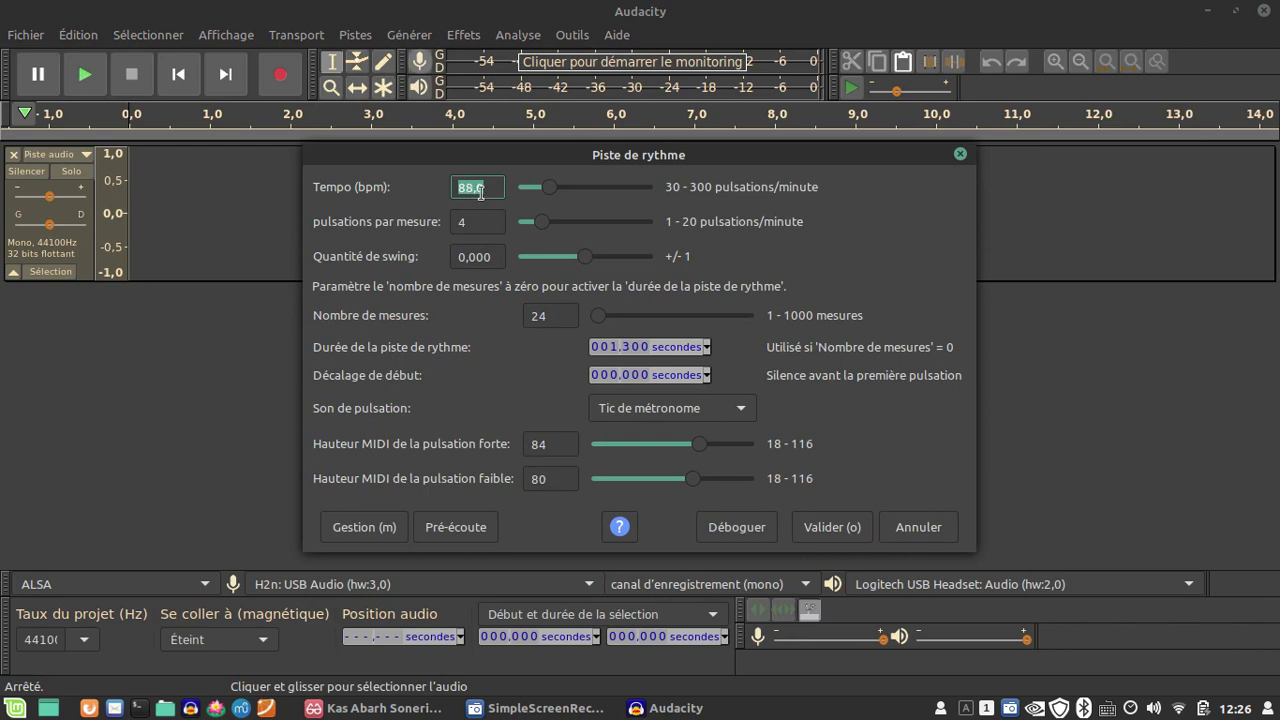
double_click(549, 317)
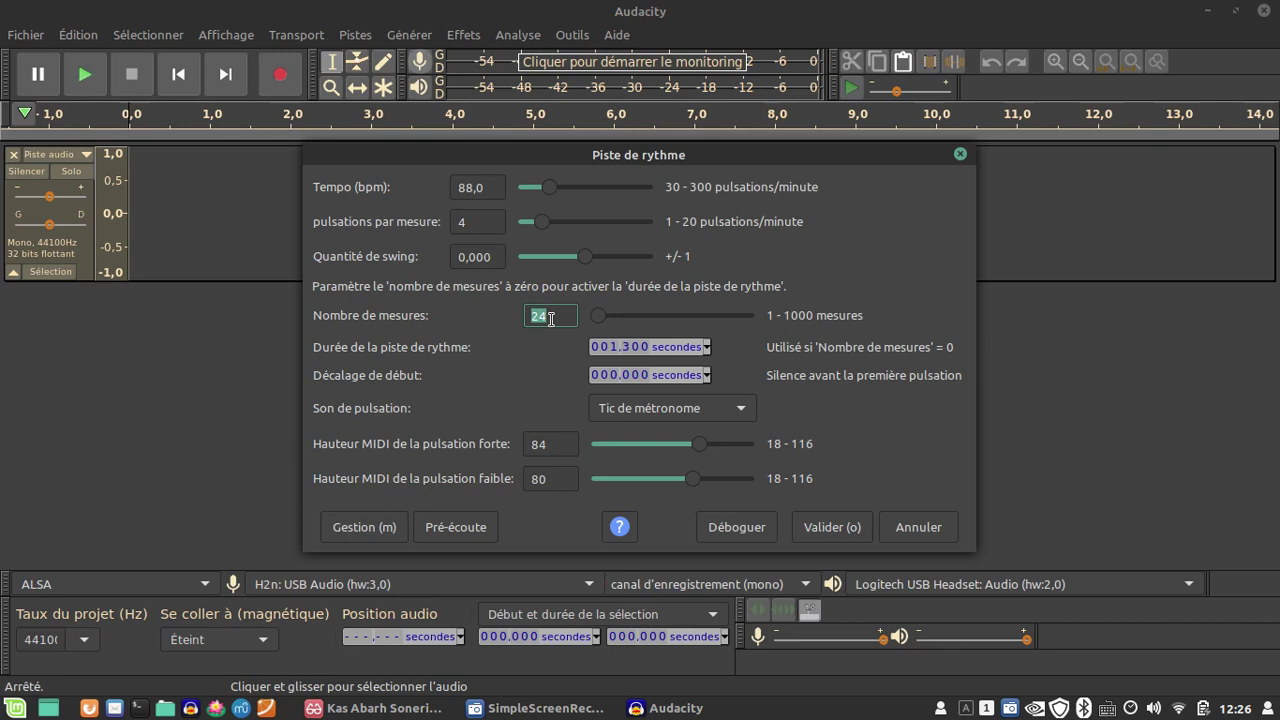
type("18")
left_click(828, 532)
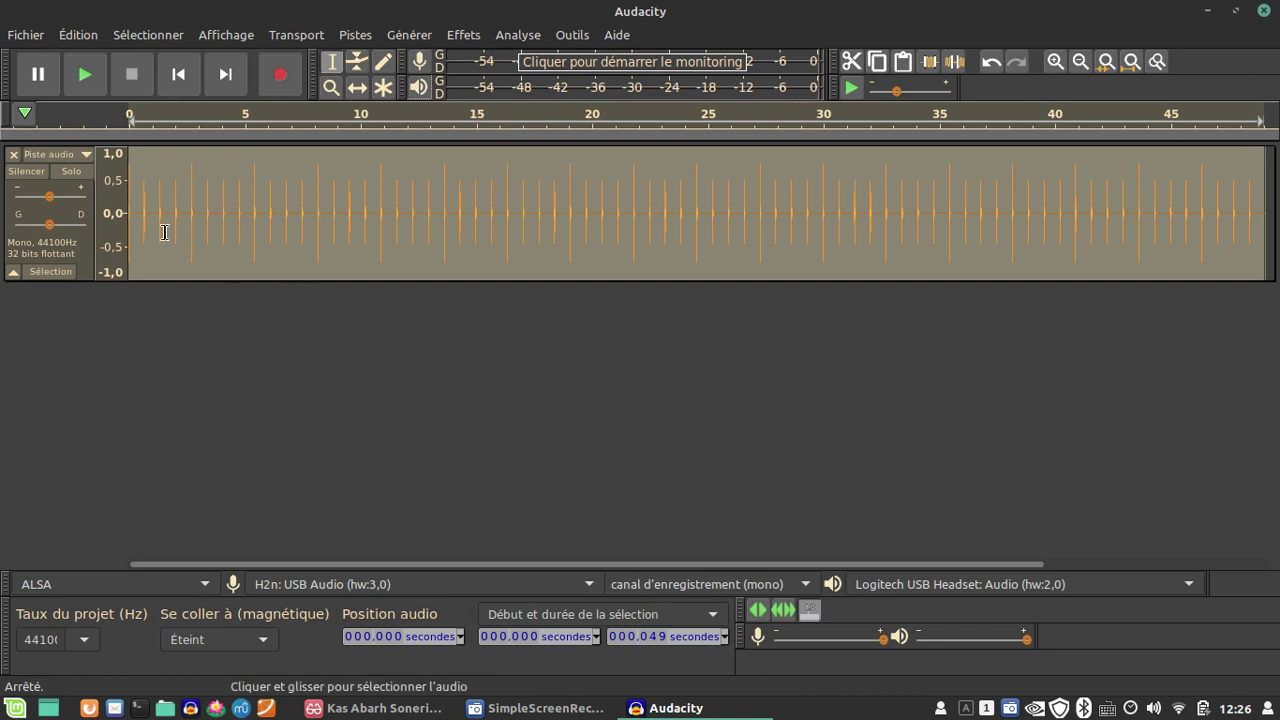
Step: Import the audio file bourdon_do_447.mp3 from the enregistrements folder as a new track
left_click(34, 40)
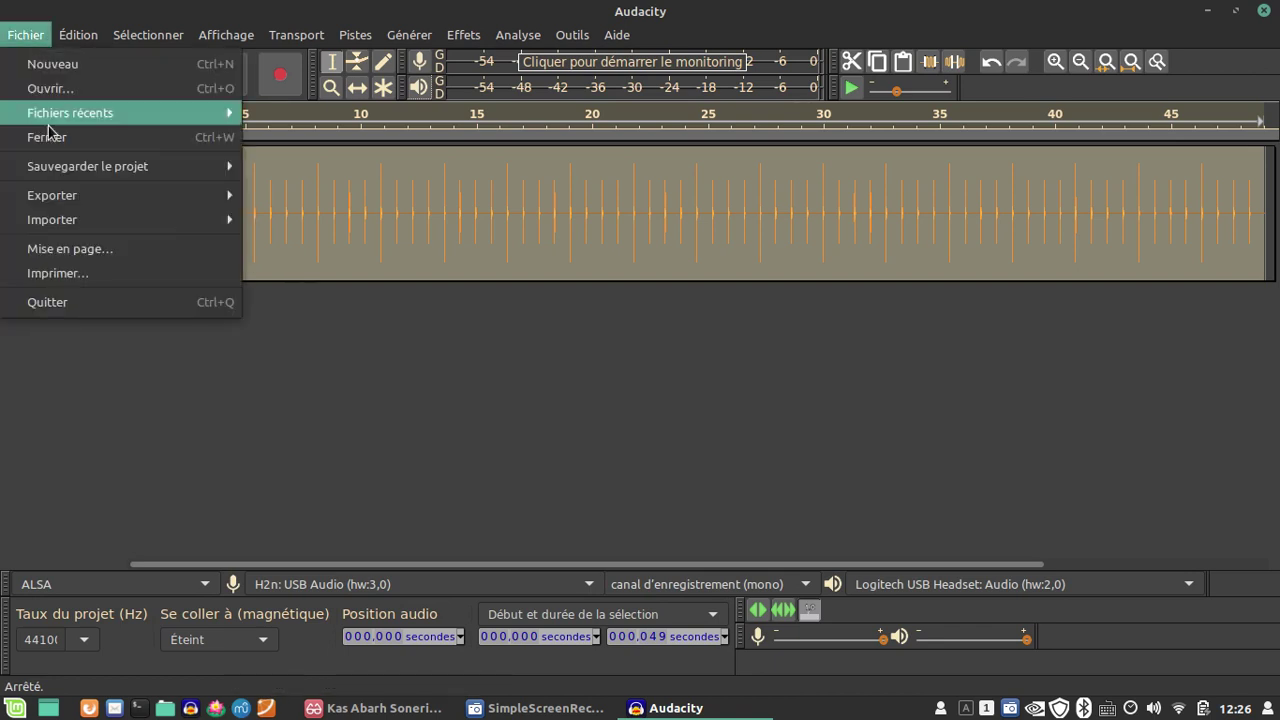
mouse_move(232, 222)
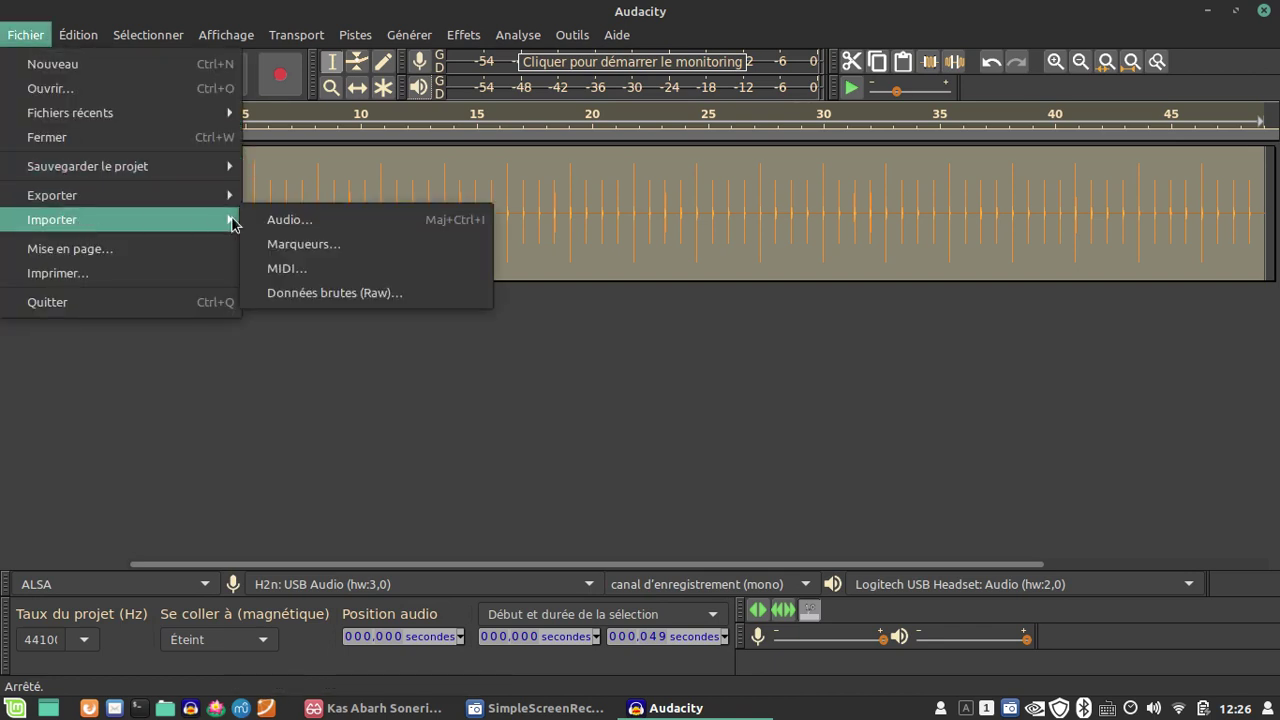
left_click(294, 222)
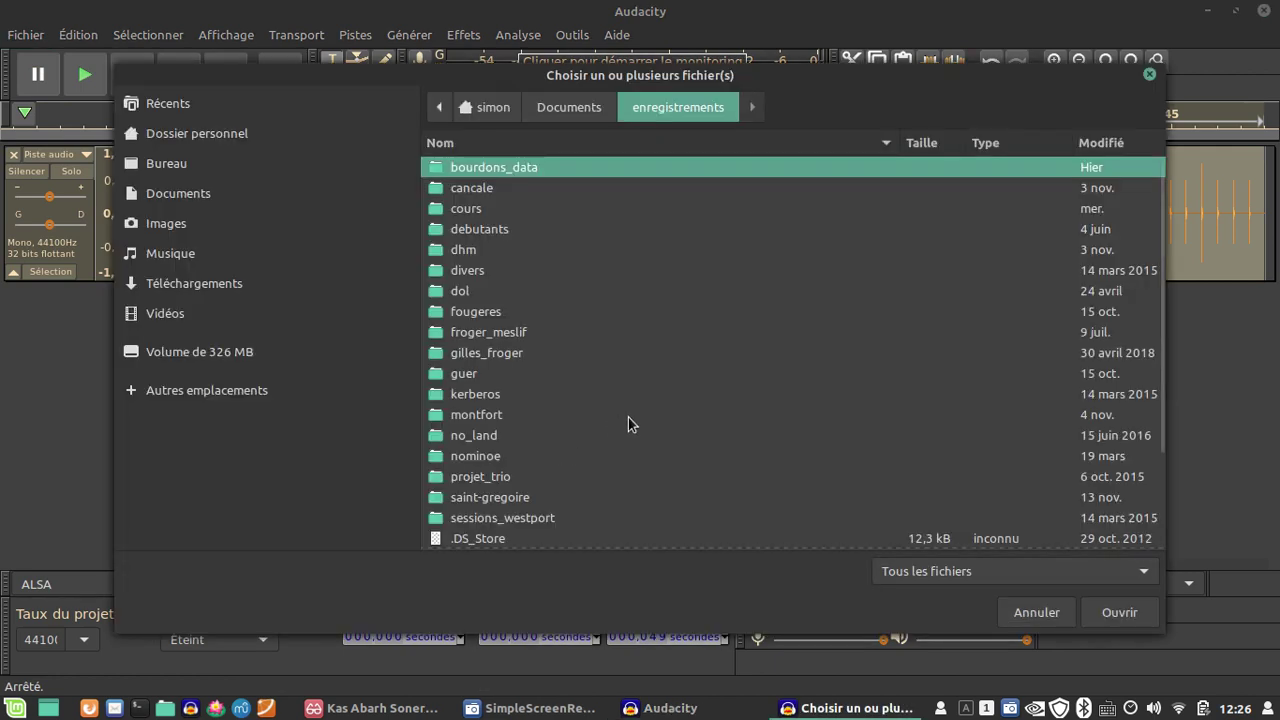
scroll(630, 416, "down", 3)
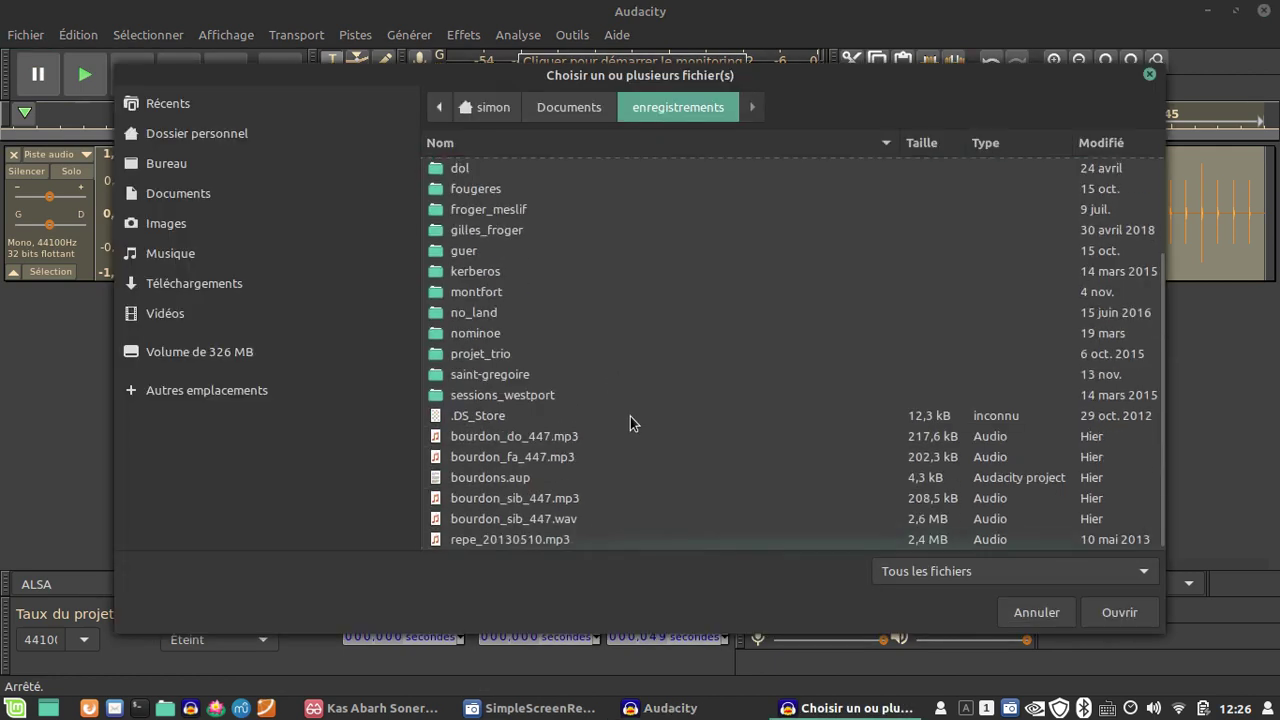
left_click(519, 436)
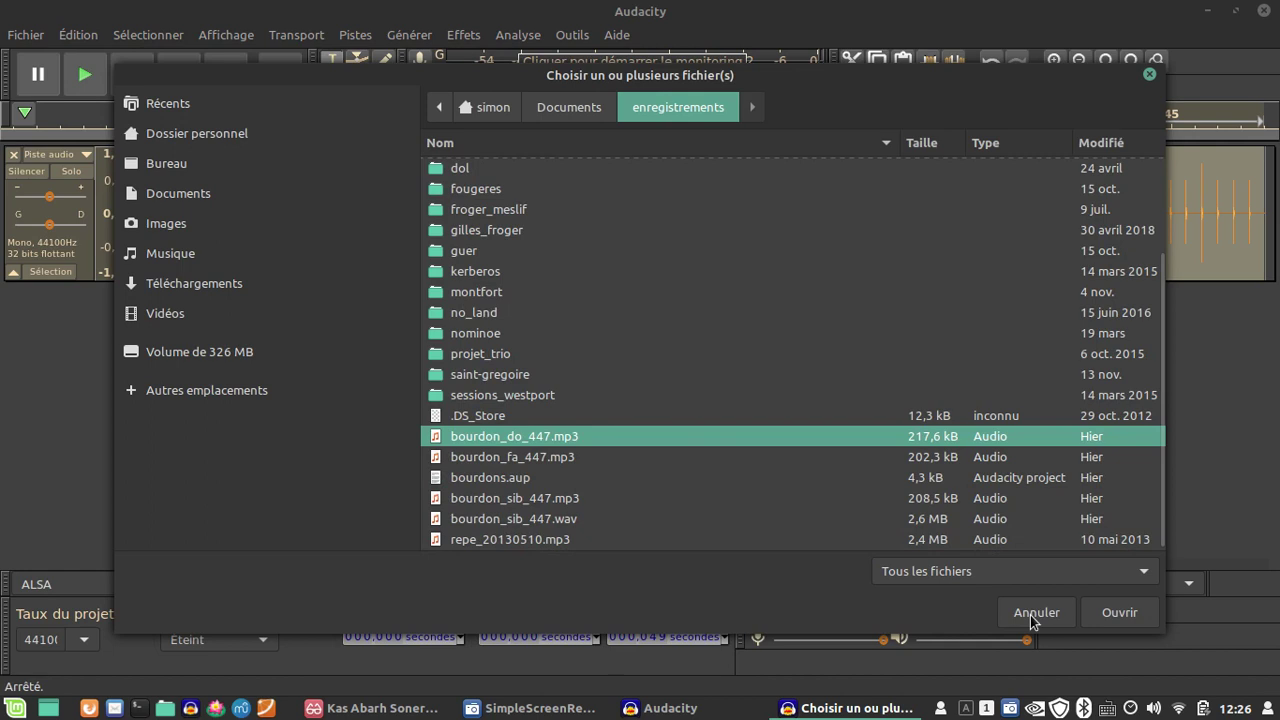
left_click(1133, 615)
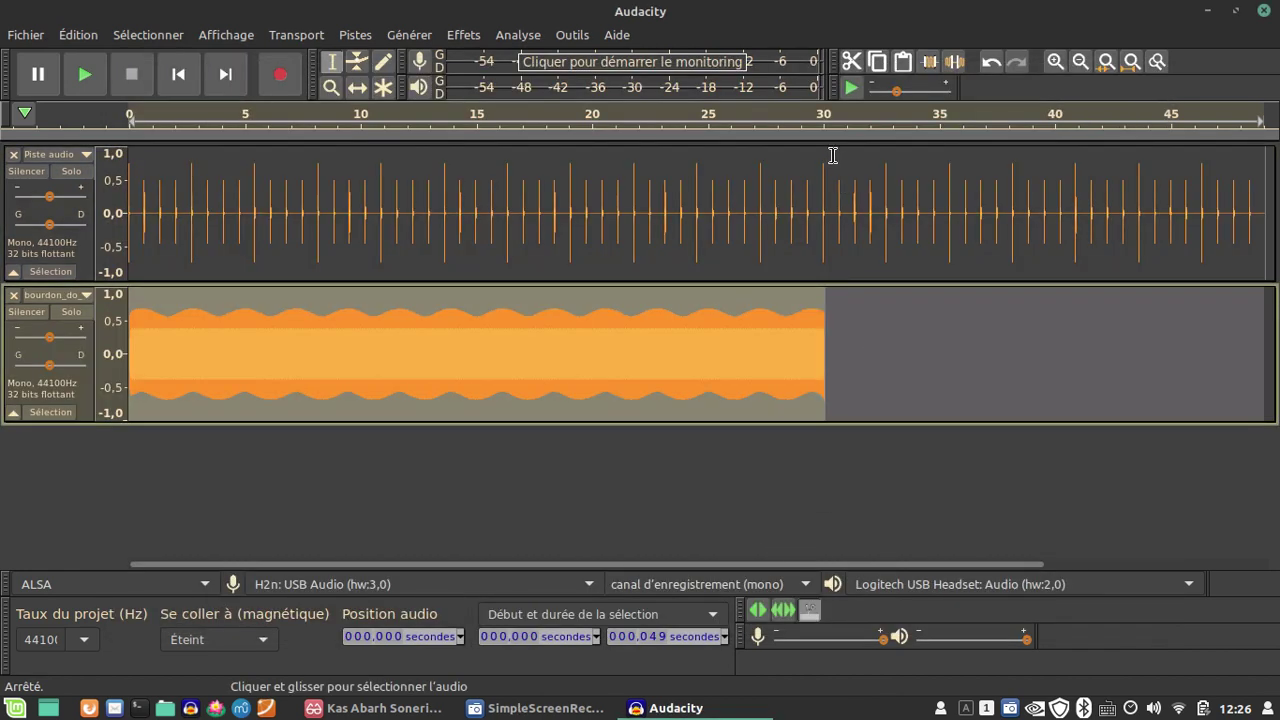
Step: Clear the current selection and add a new empty mono track below the drone track
left_click(523, 514)
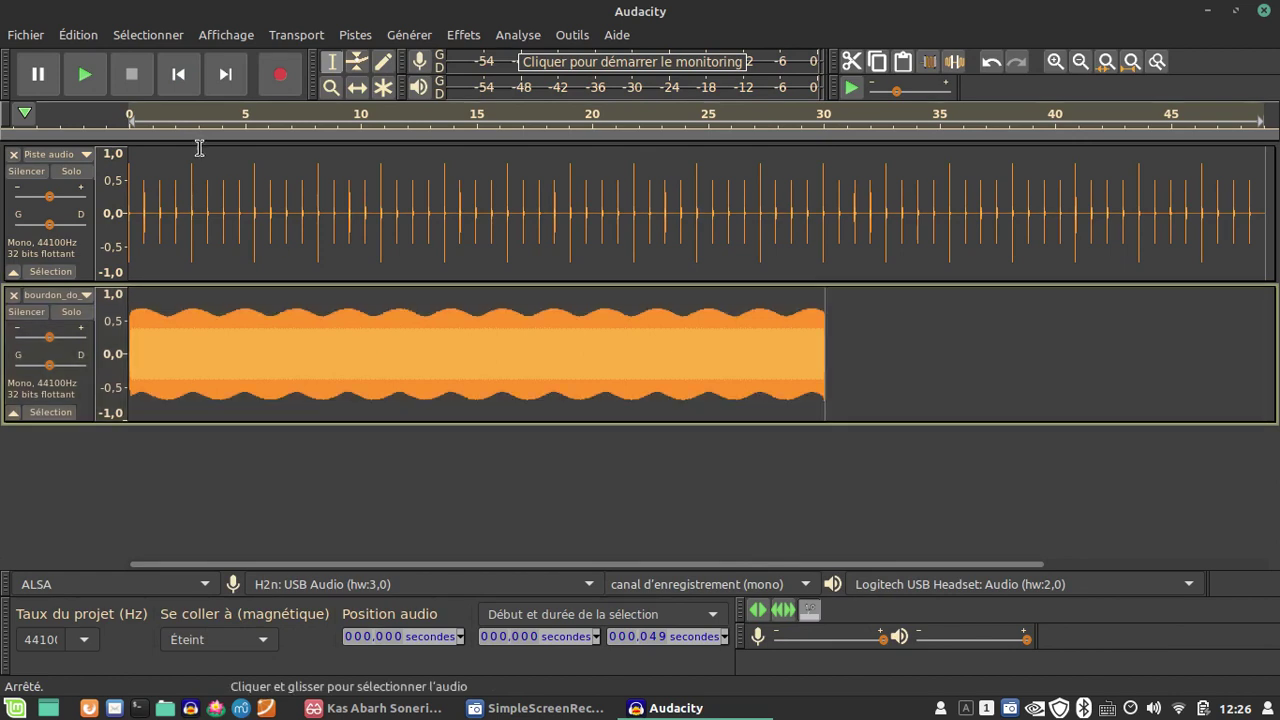
left_click(362, 38)
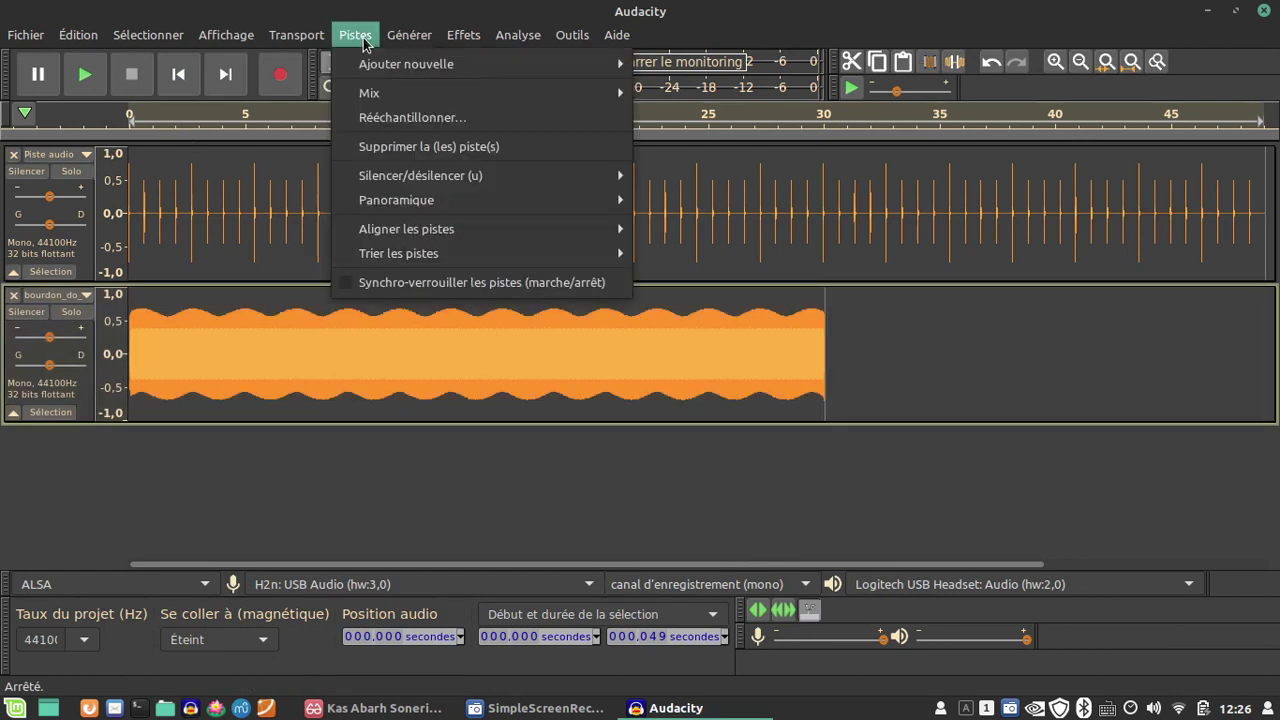
mouse_move(459, 64)
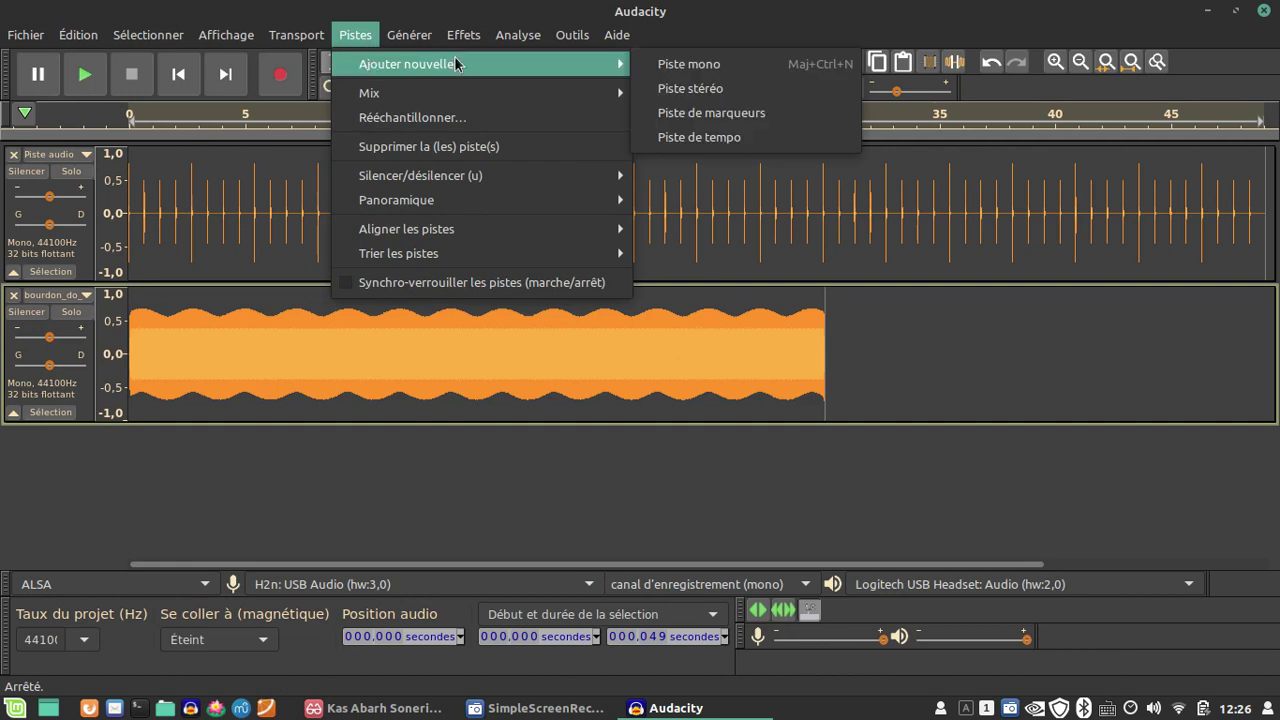
left_click(706, 64)
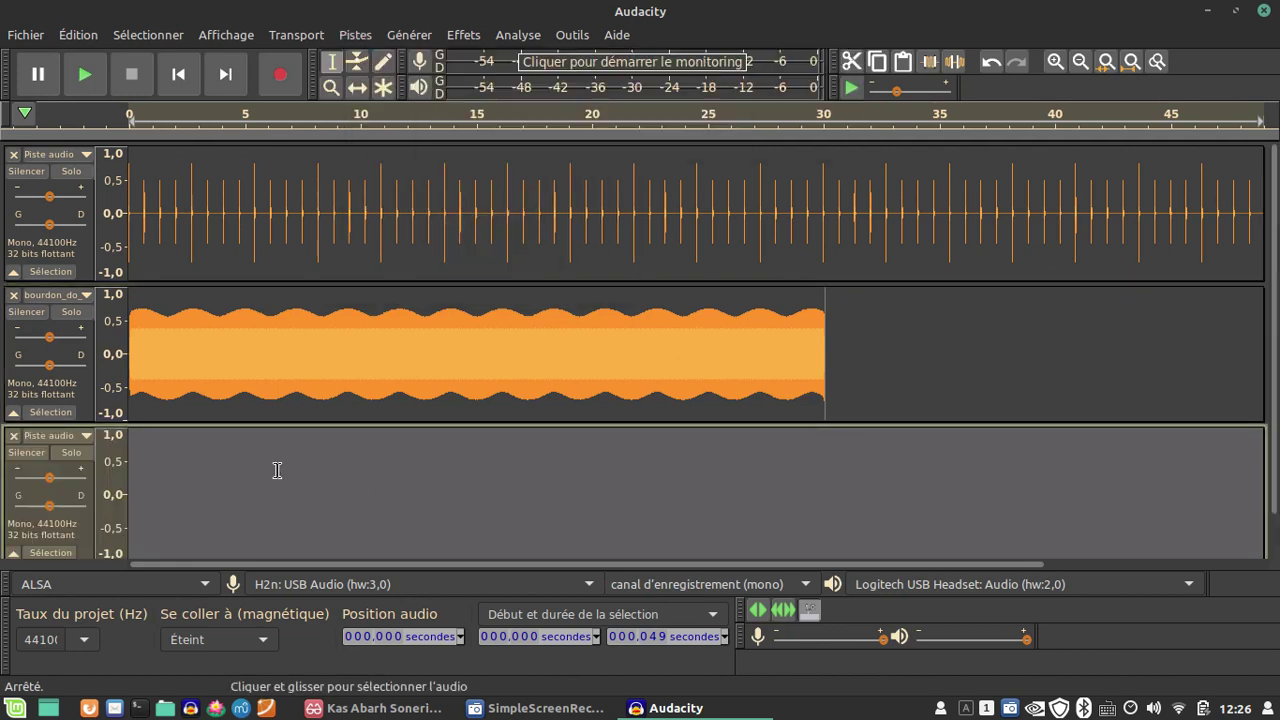
Step: Record a take on the new mono track from the project start while showing the Kas Abarh Sonerion 2020 score, and stop recording
left_click(179, 79)
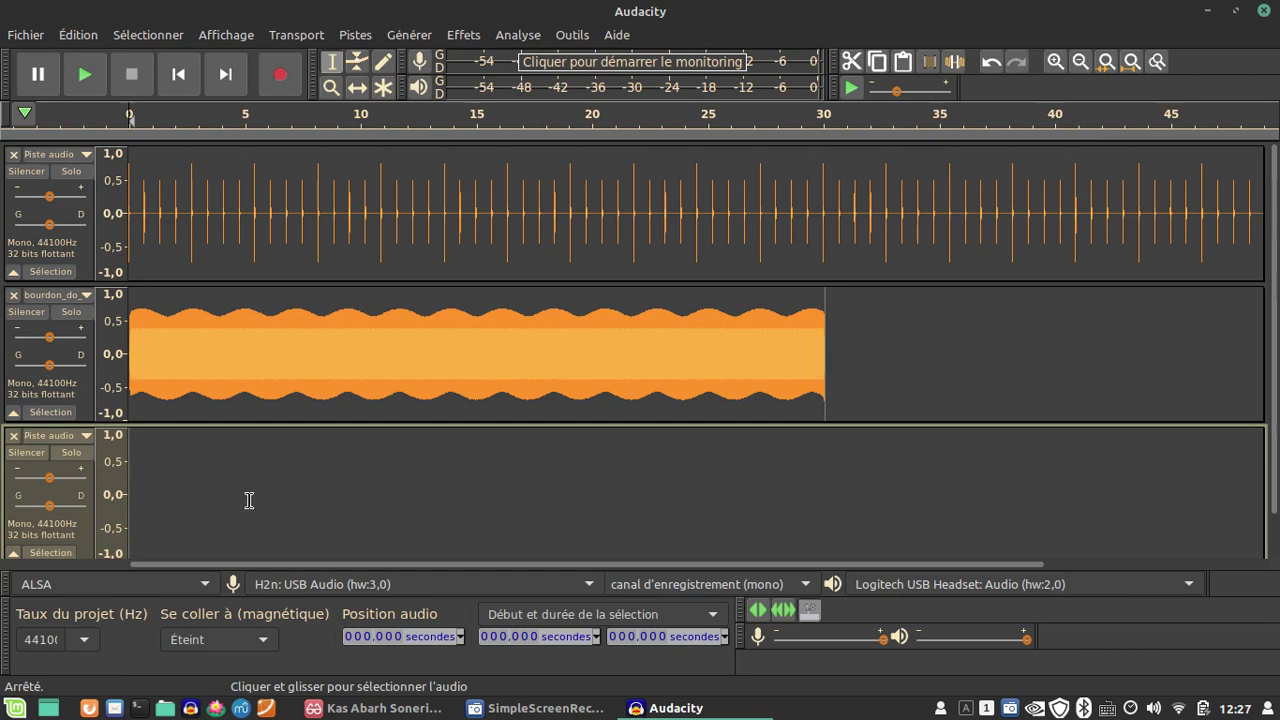
key("r")
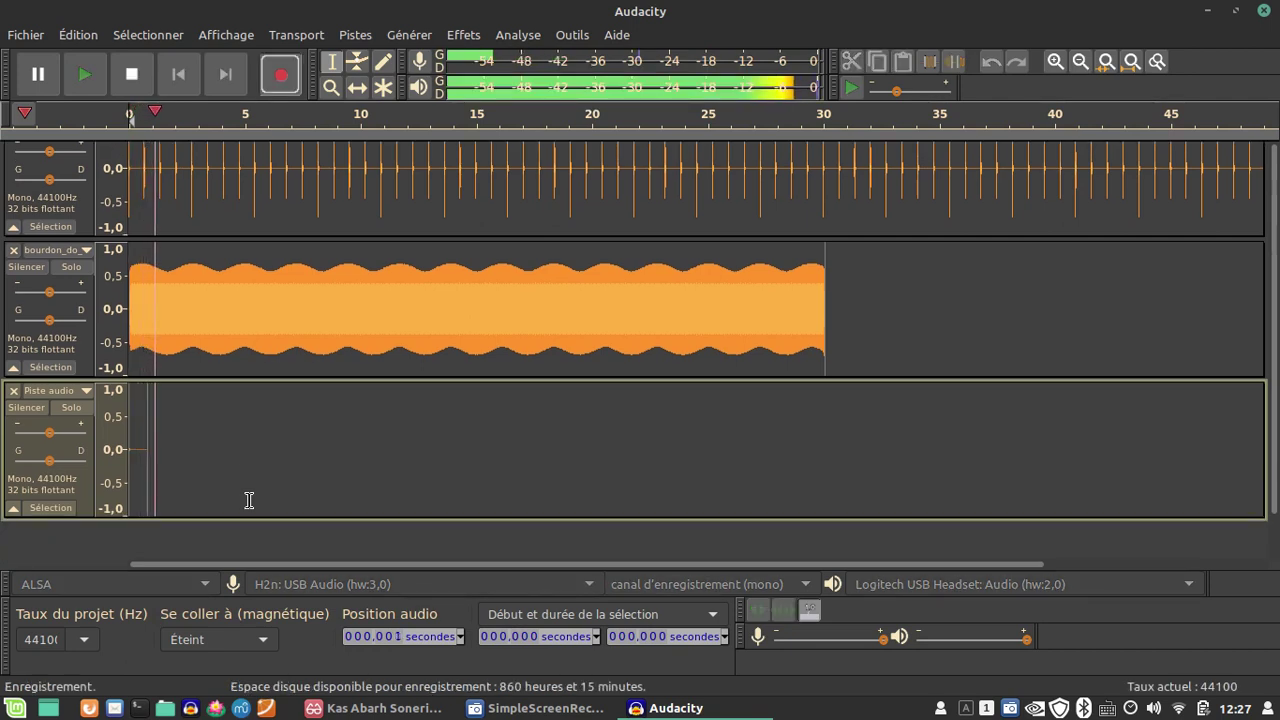
key("alt+Tab")
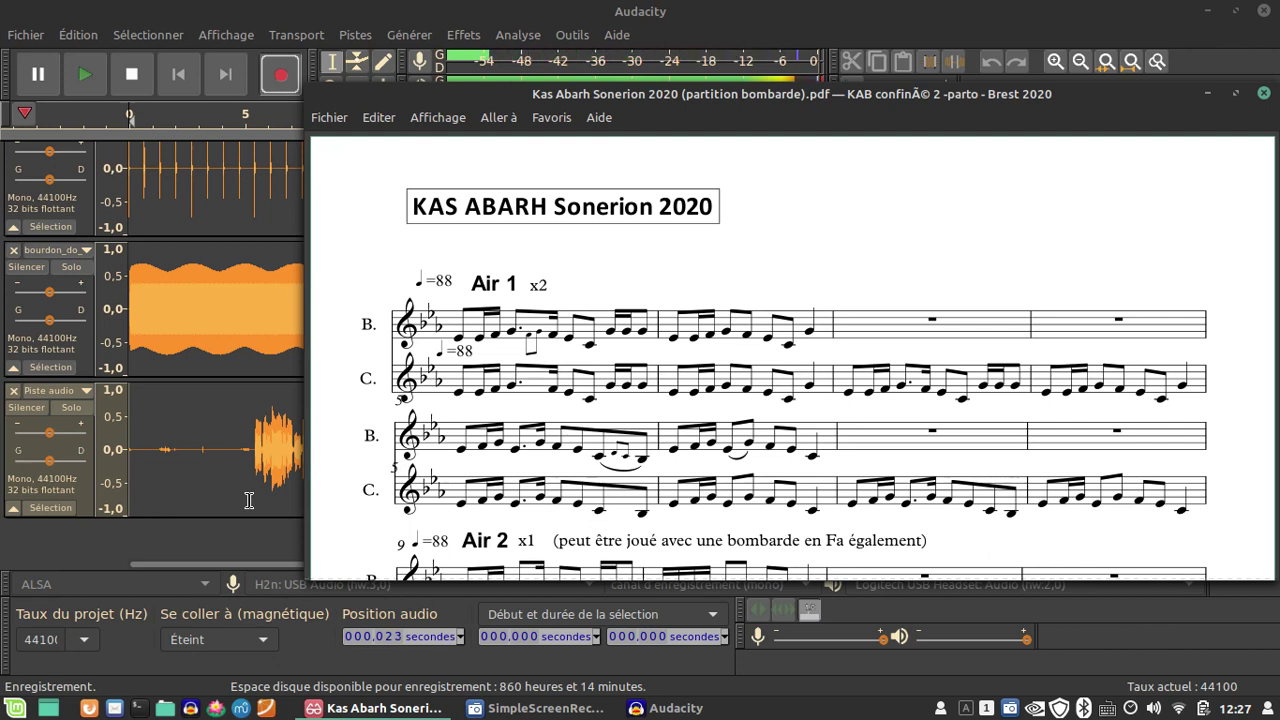
left_click(137, 80)
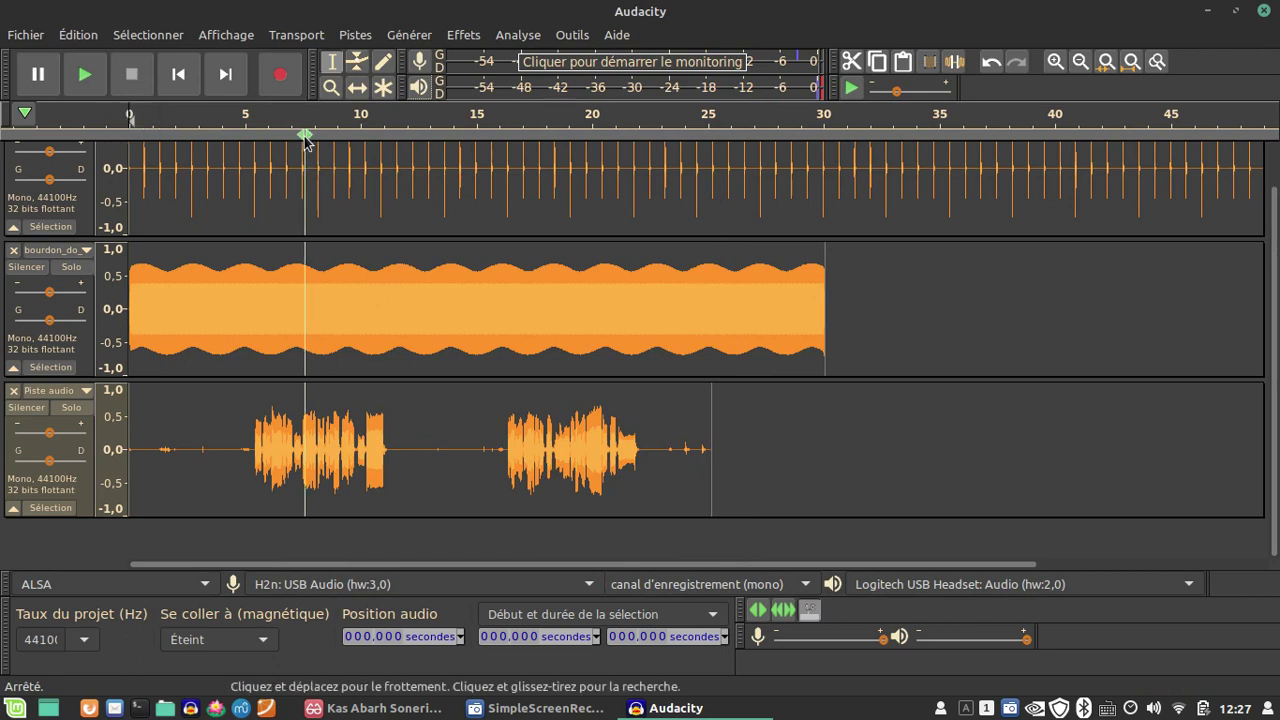
Step: Play back the mix from about 5 seconds, just before the first recorded phrase, and stop playback
left_click(240, 157)
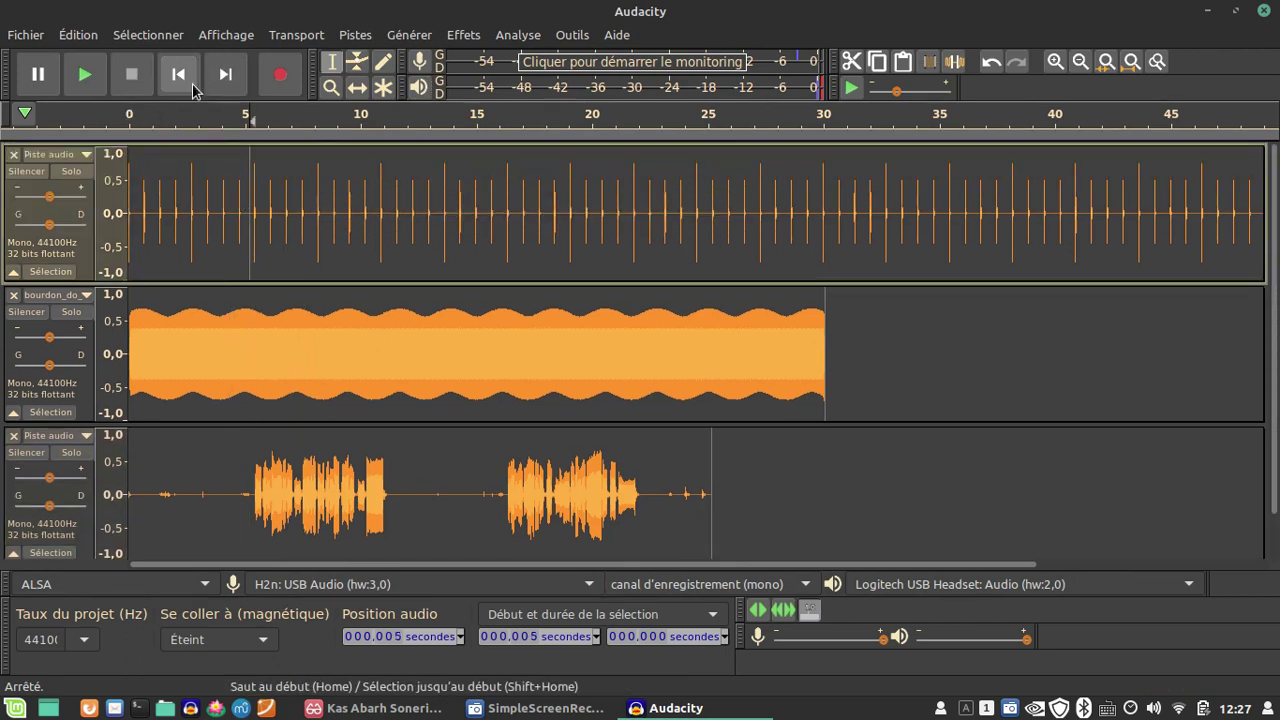
left_click(82, 77)
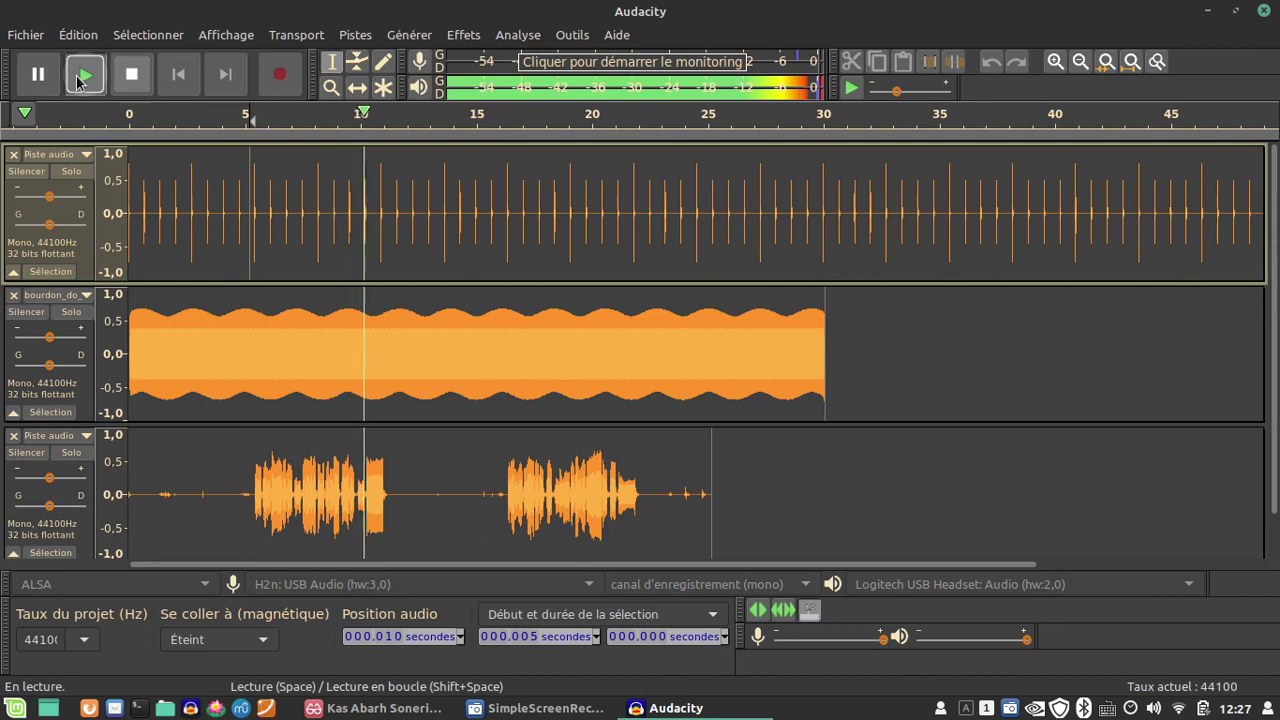
left_click(136, 76)
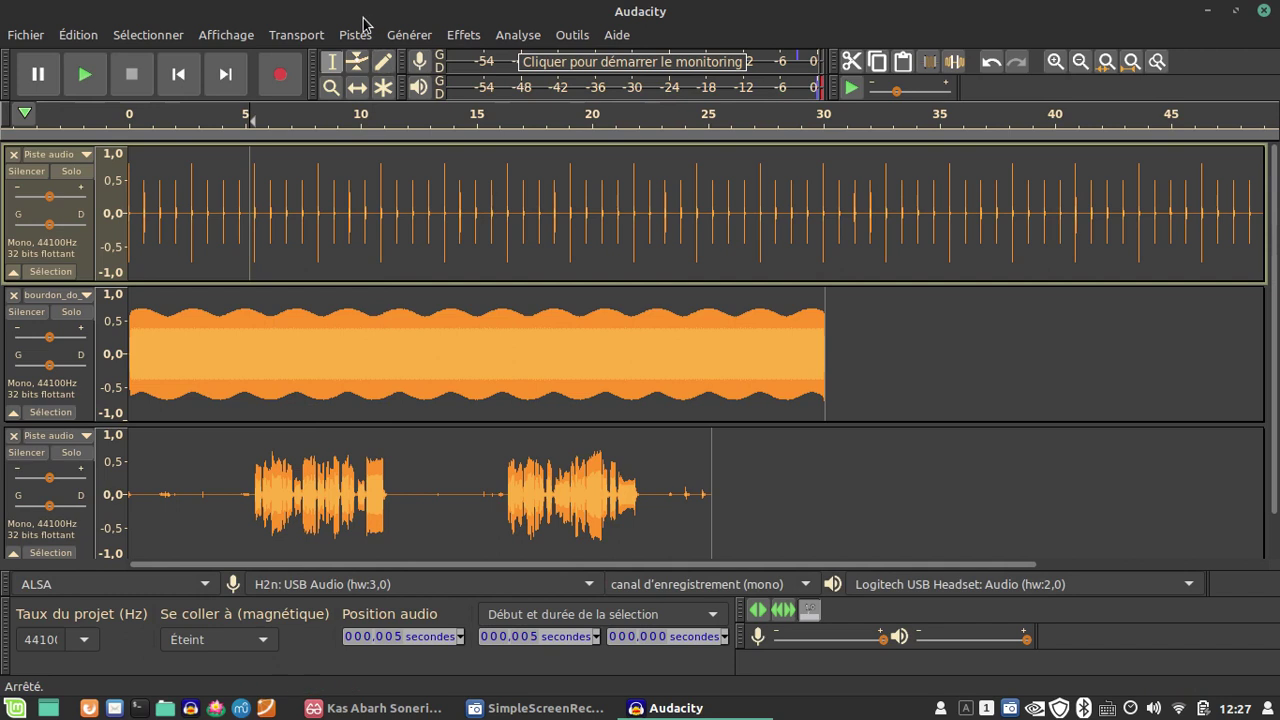
Step: Try to nudge the recorded take slightly in time with the Time Shift tool
left_click(356, 88)
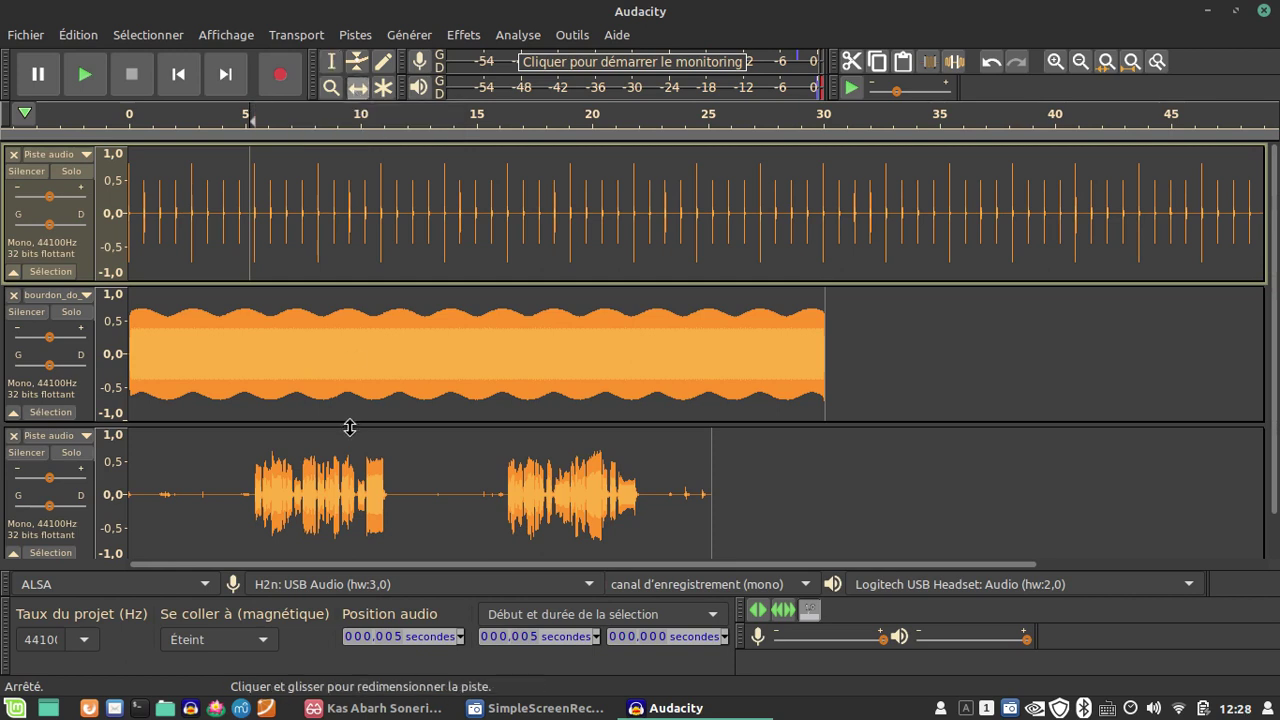
left_click_drag(329, 471, 330, 471)
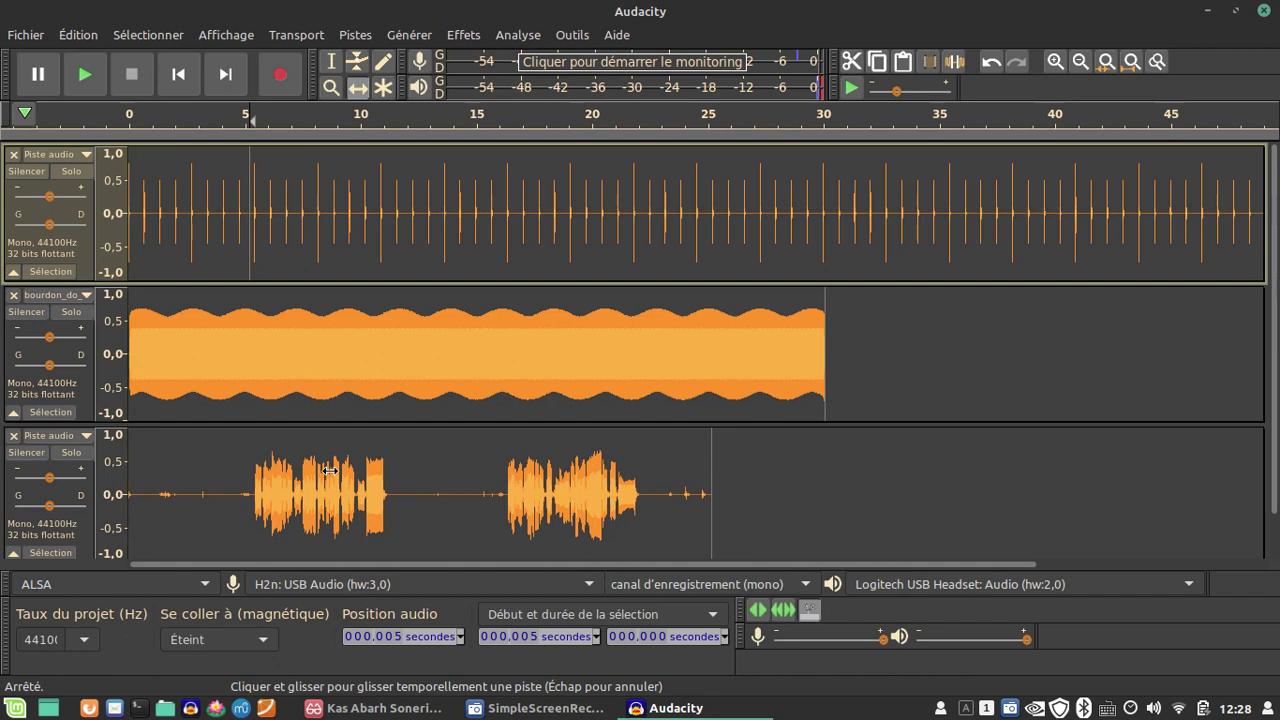
left_click(329, 472)
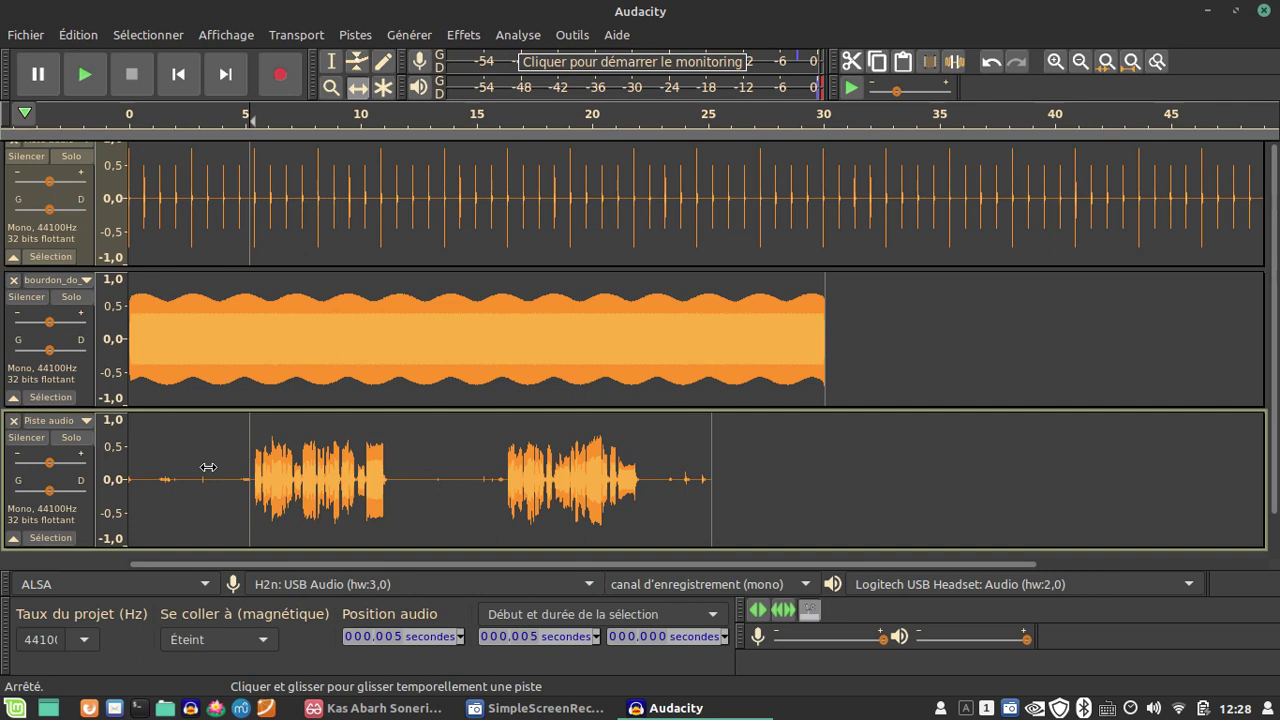
Step: Select the whole recorded take on the third track with the Selection tool and start exporting the selected audio
left_click(330, 66)
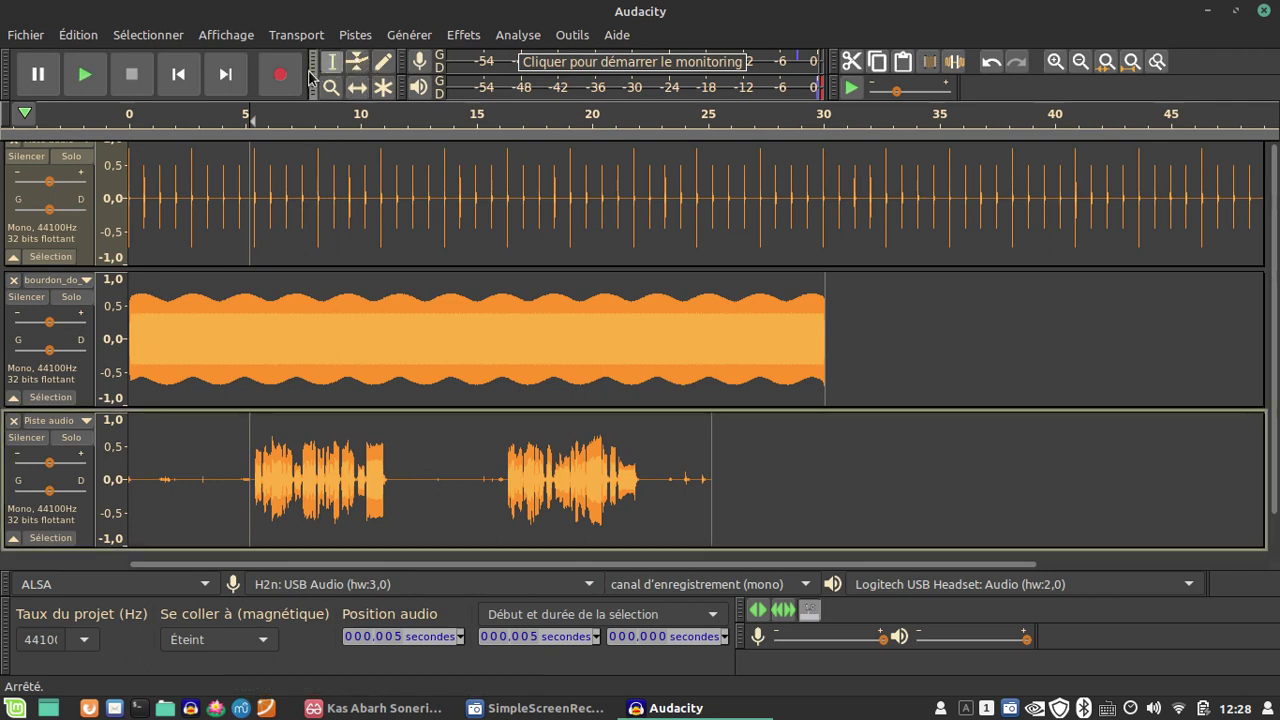
double_click(370, 505)
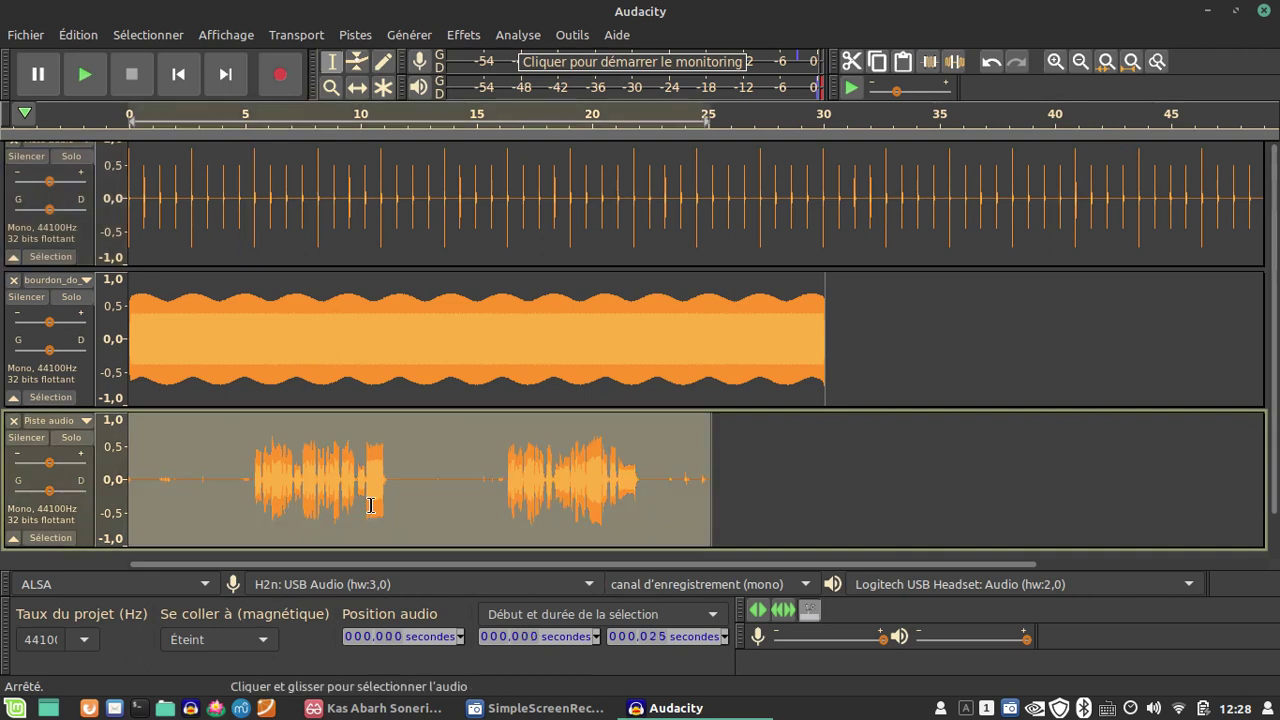
key("ctrl+shift+e")
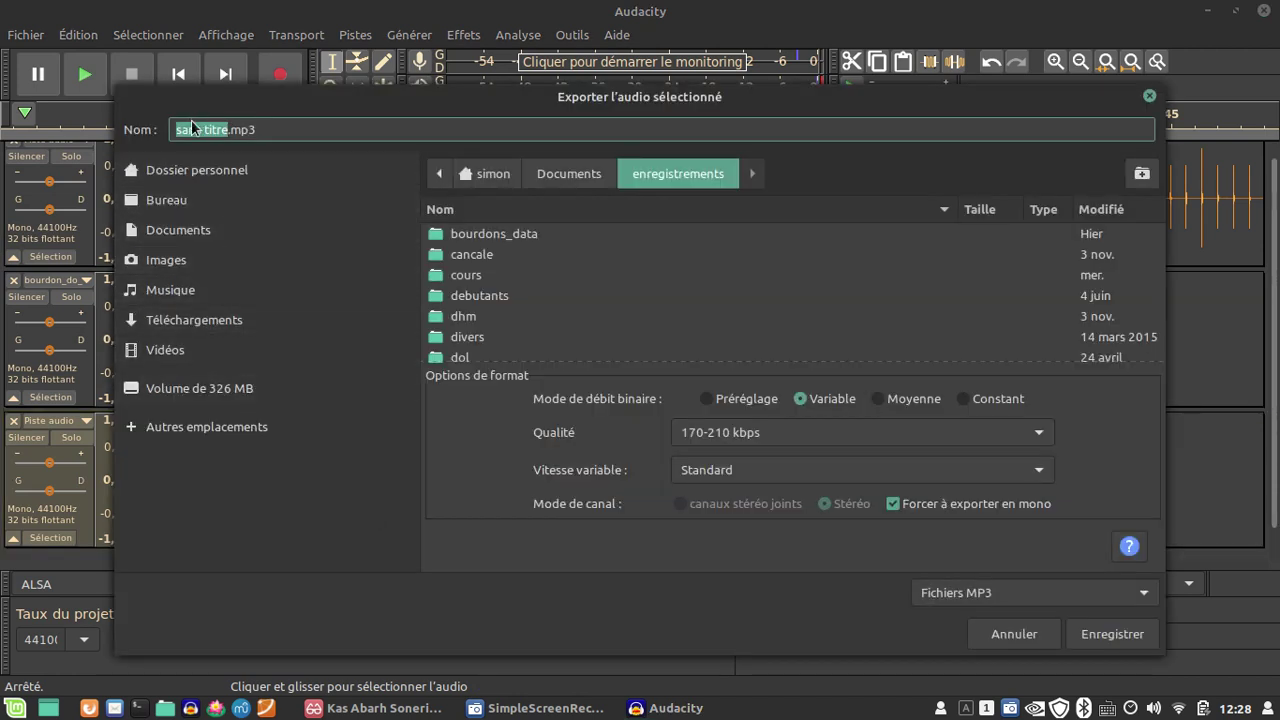
Step: Export the take as WAV (Microsoft) 16-bits PCM signé to the enregistrements folder, keeping the name sans titre.mp3 and leaving the metadata tags empty
left_click(957, 594)
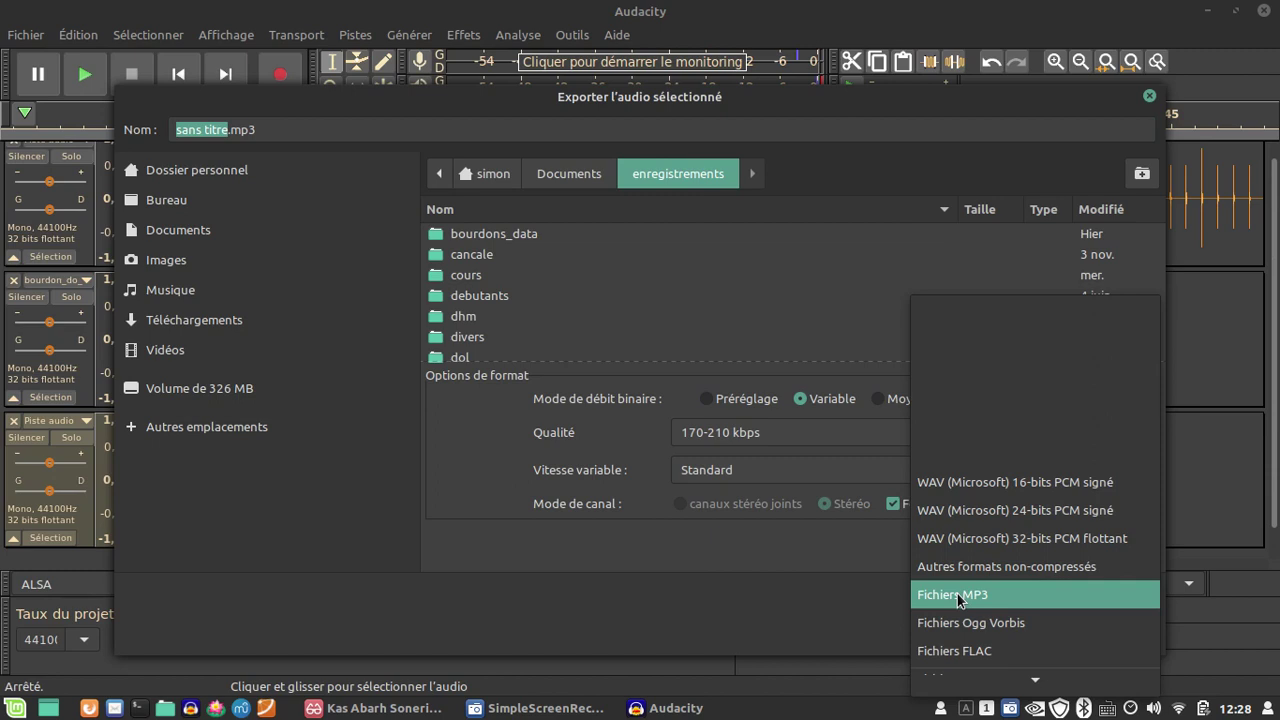
left_click(972, 486)
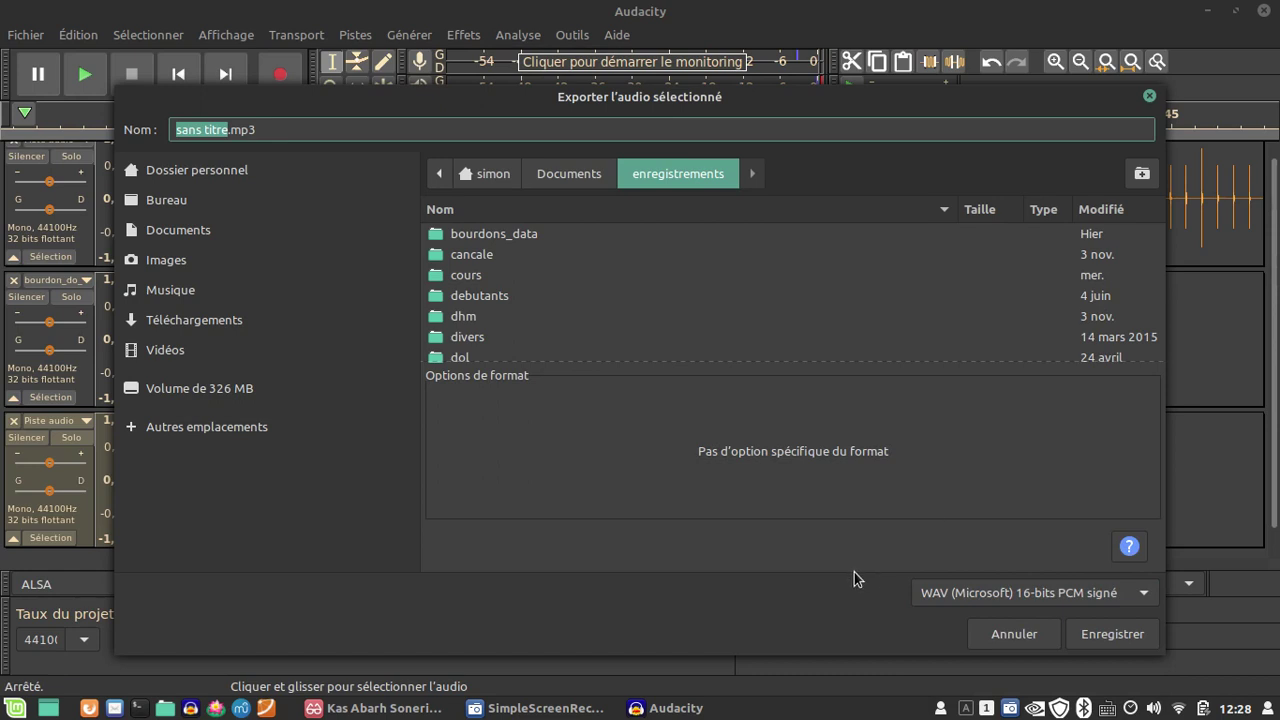
left_click(1126, 636)
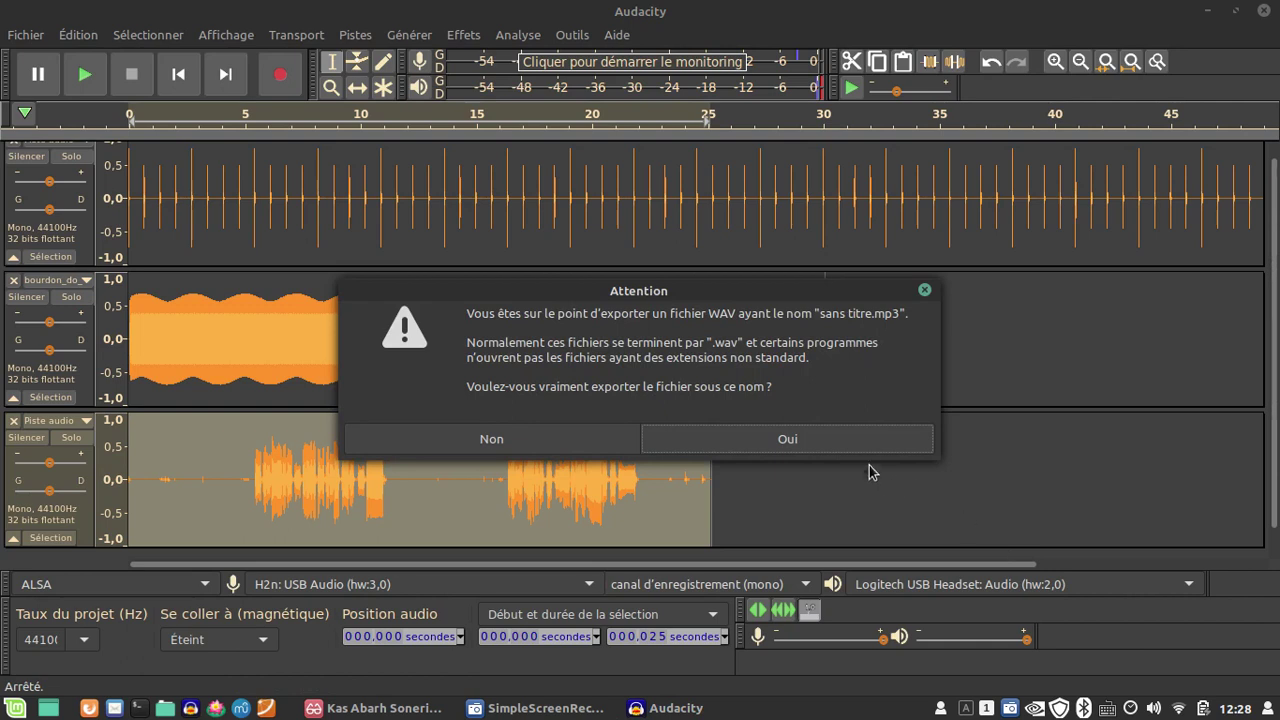
left_click(867, 447)
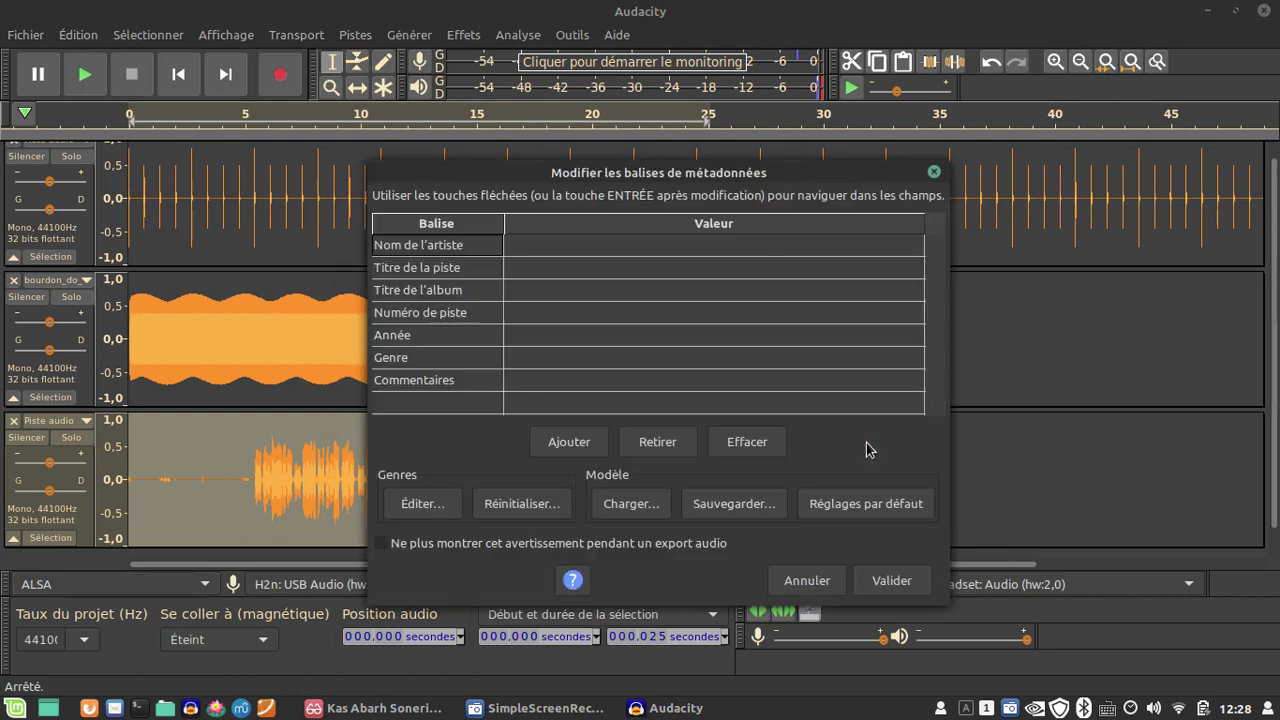
left_click(891, 581)
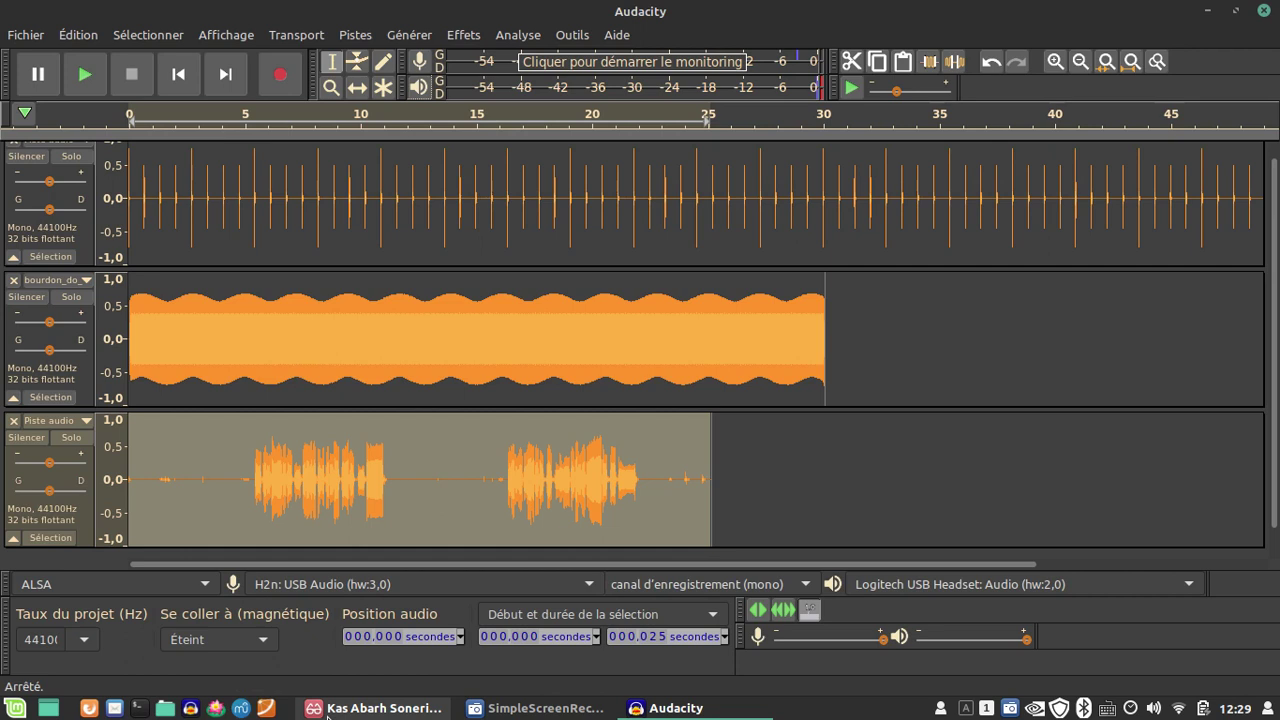
left_click(499, 712)
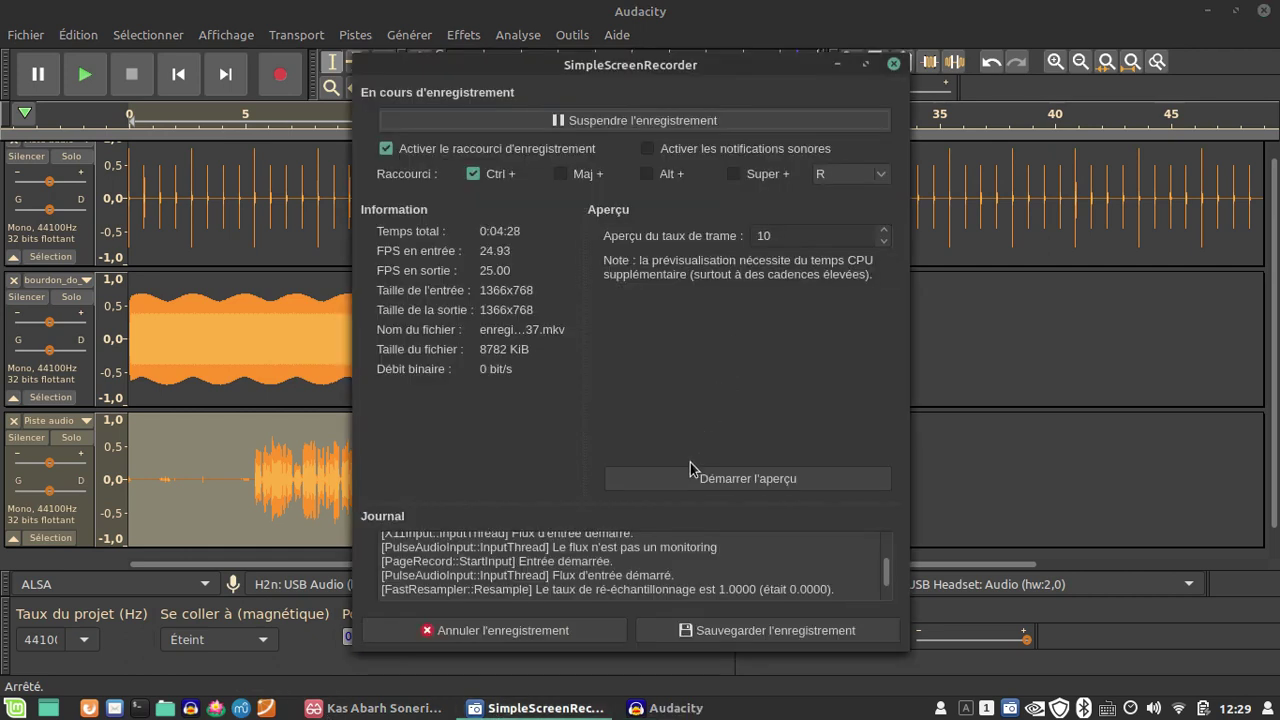